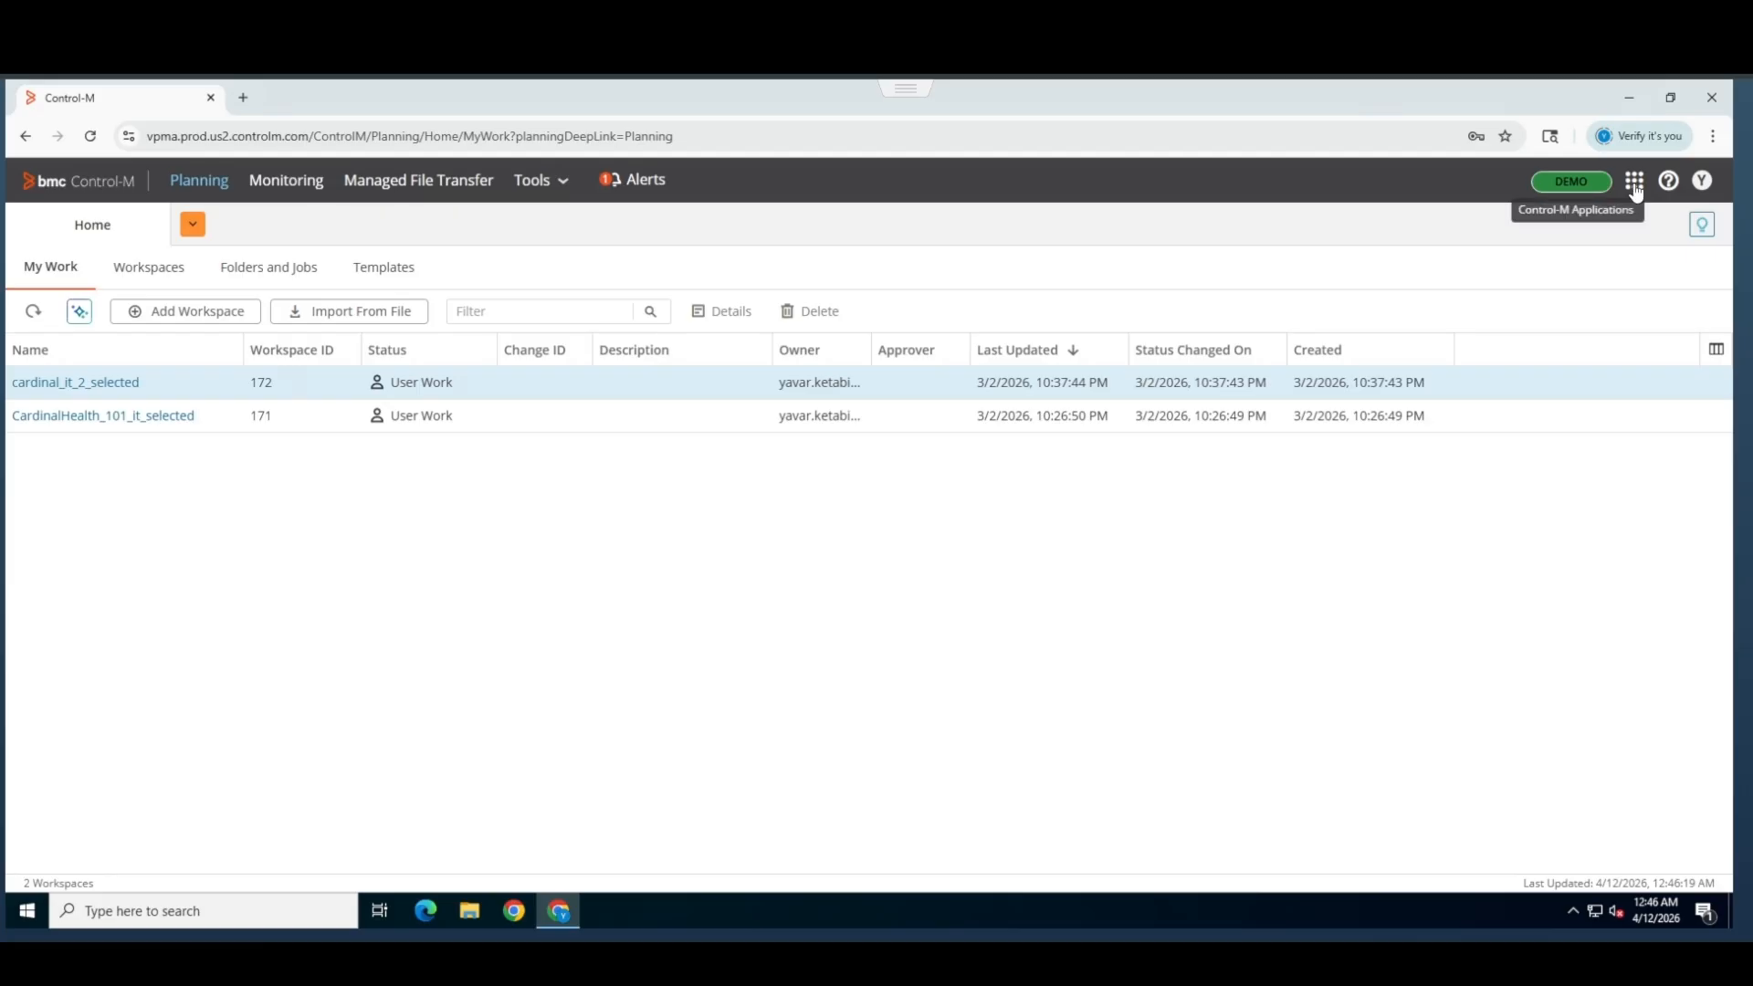
# - Open the Plug-ins page in Control-M Configuration and select SAP among the plug-ins available to install
pyautogui.click(1498, 272)
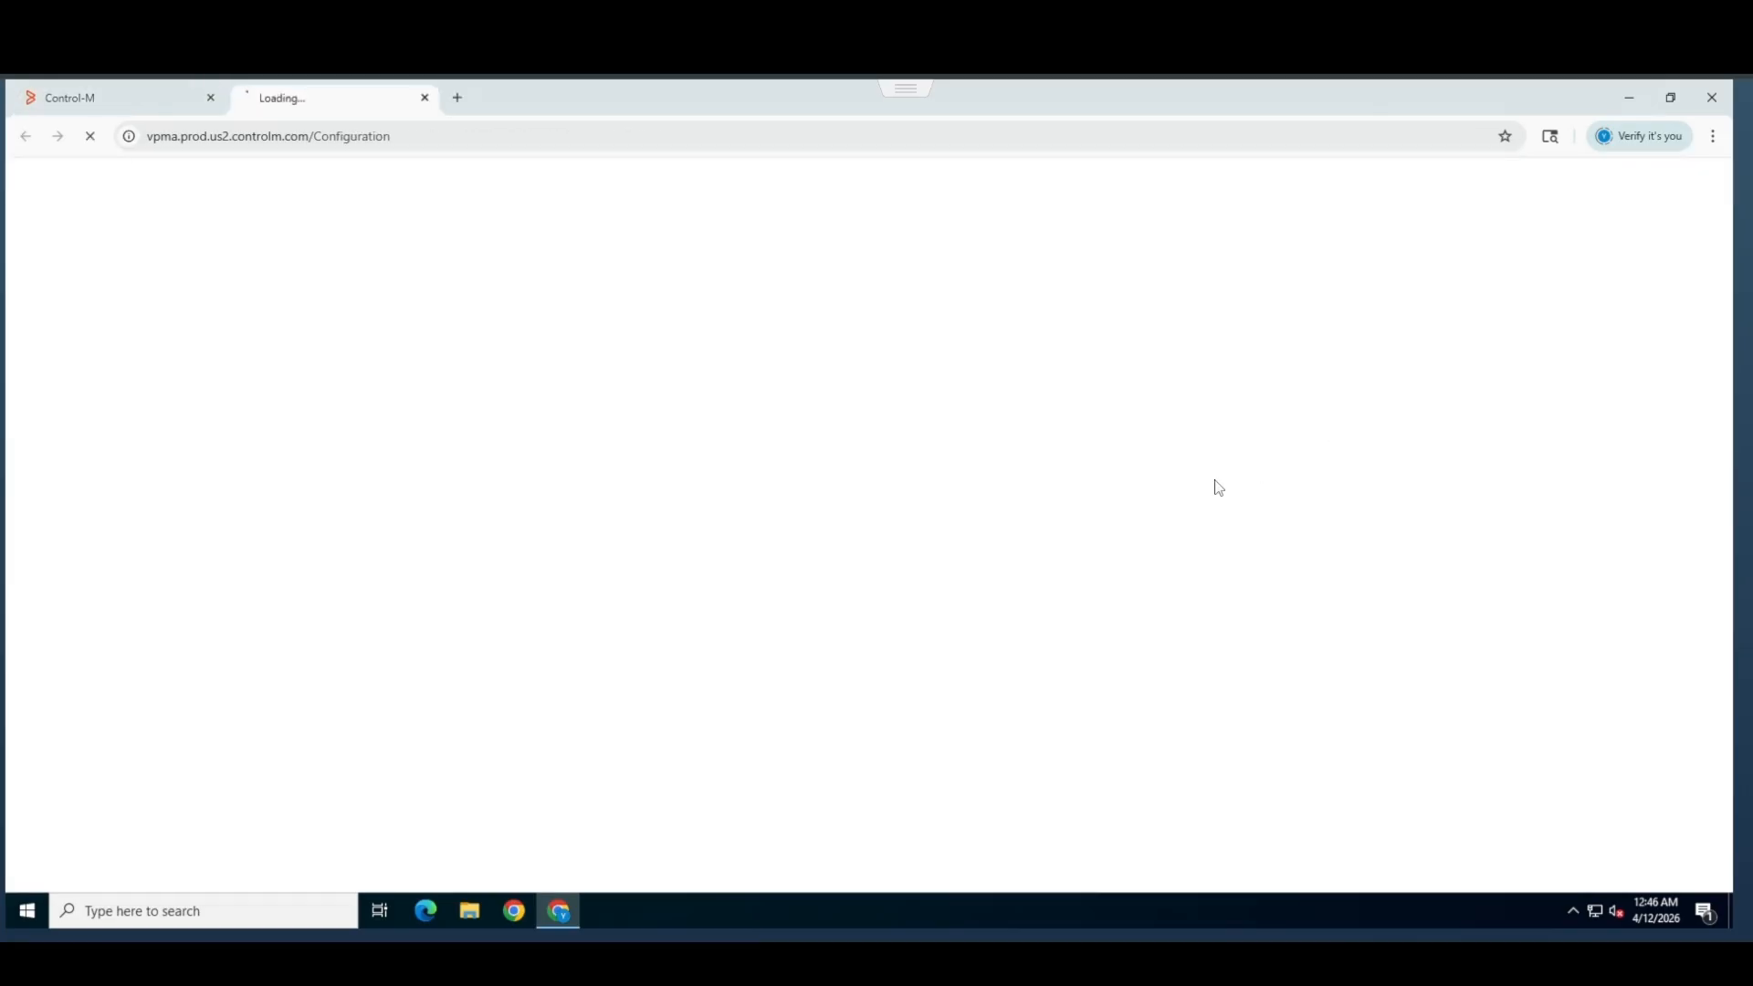
pyautogui.click(925, 571)
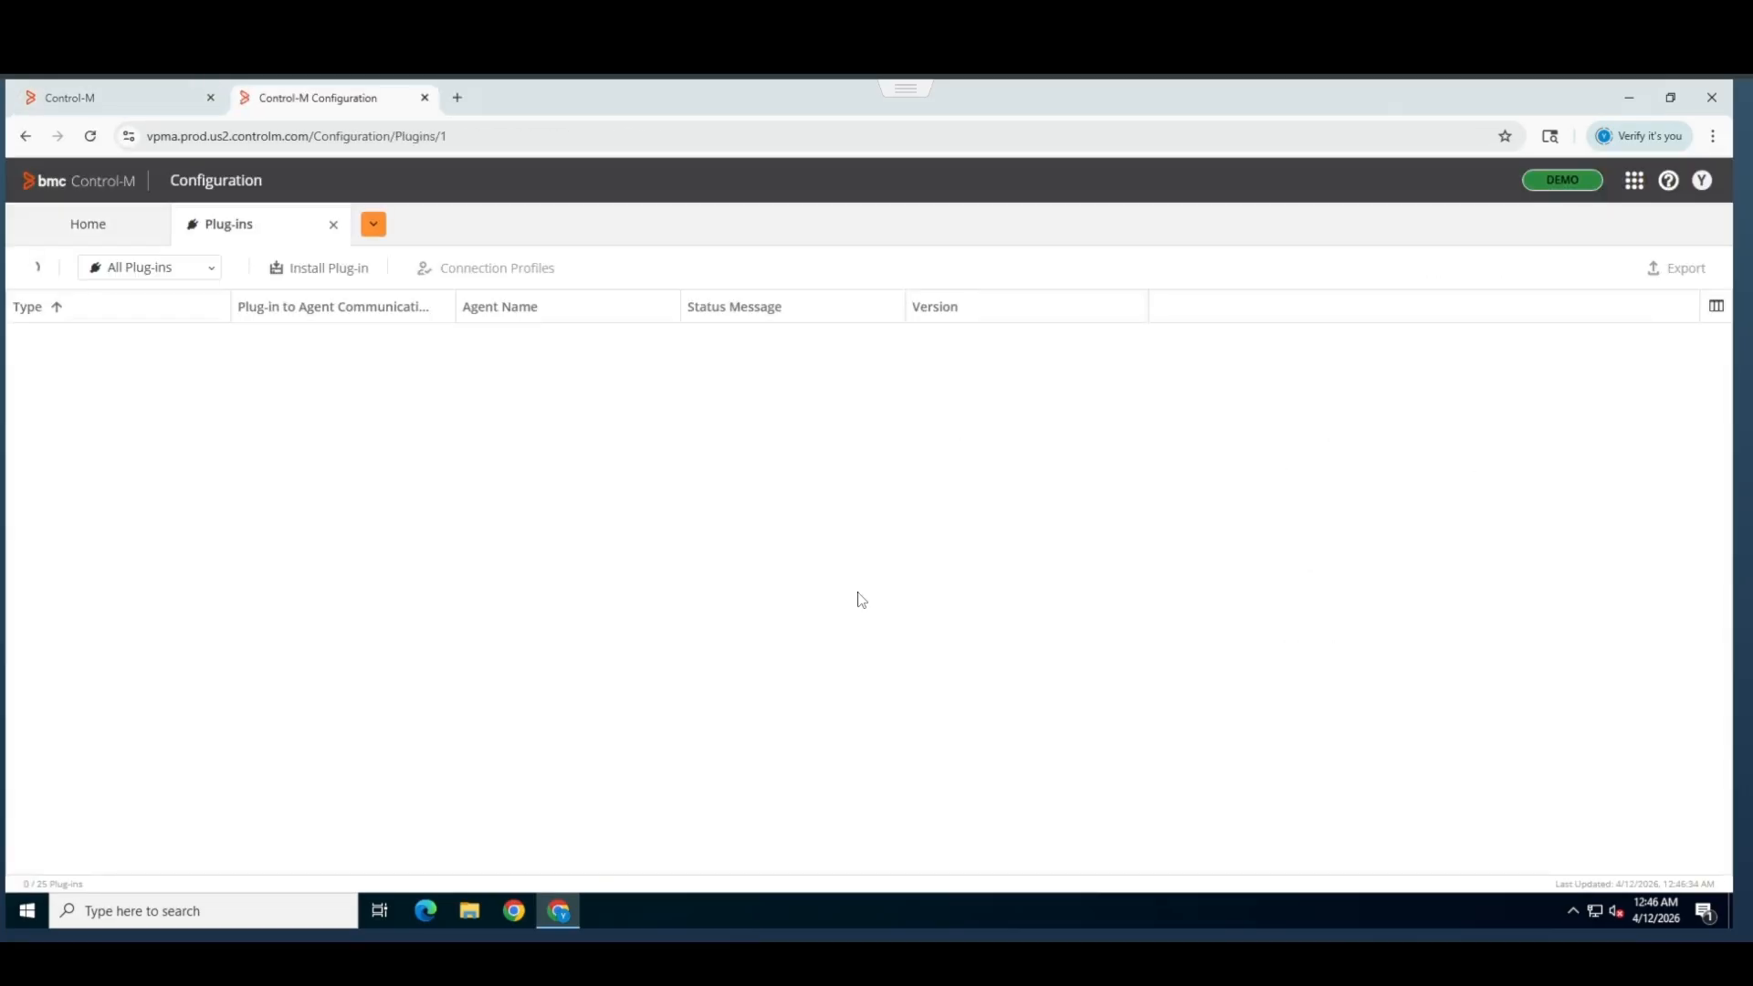
pyautogui.click(303, 271)
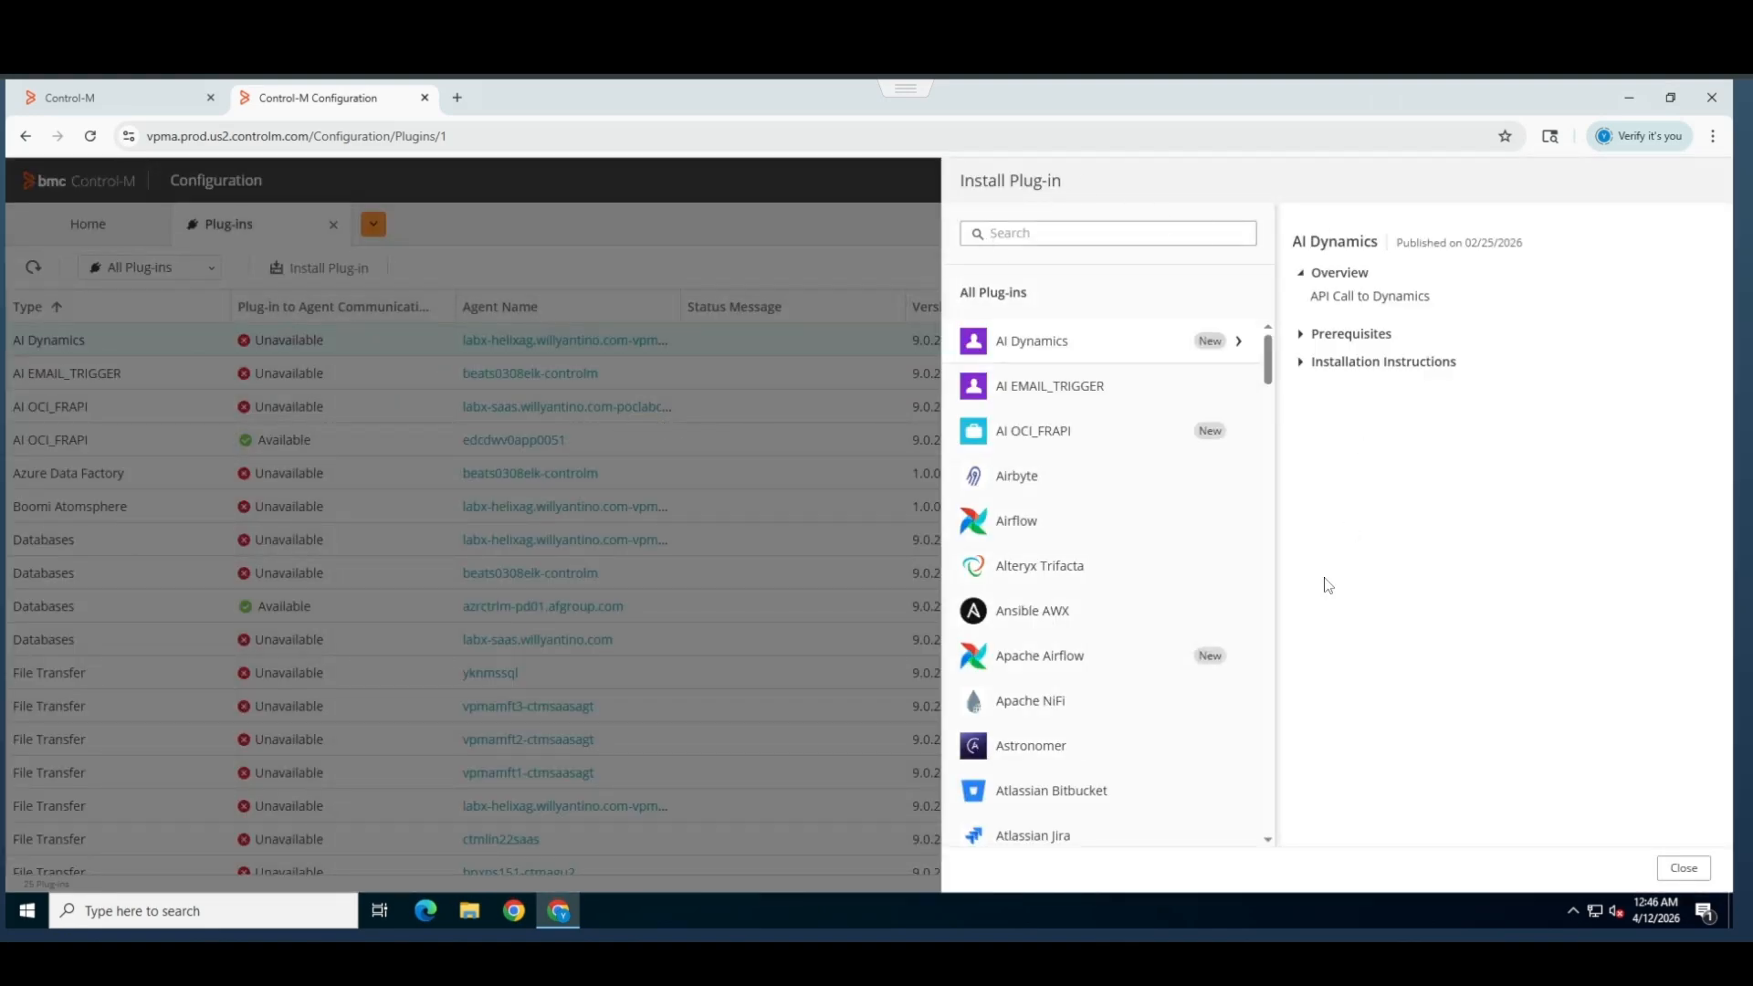
pyautogui.write('SAP')
pyautogui.click(1062, 394)
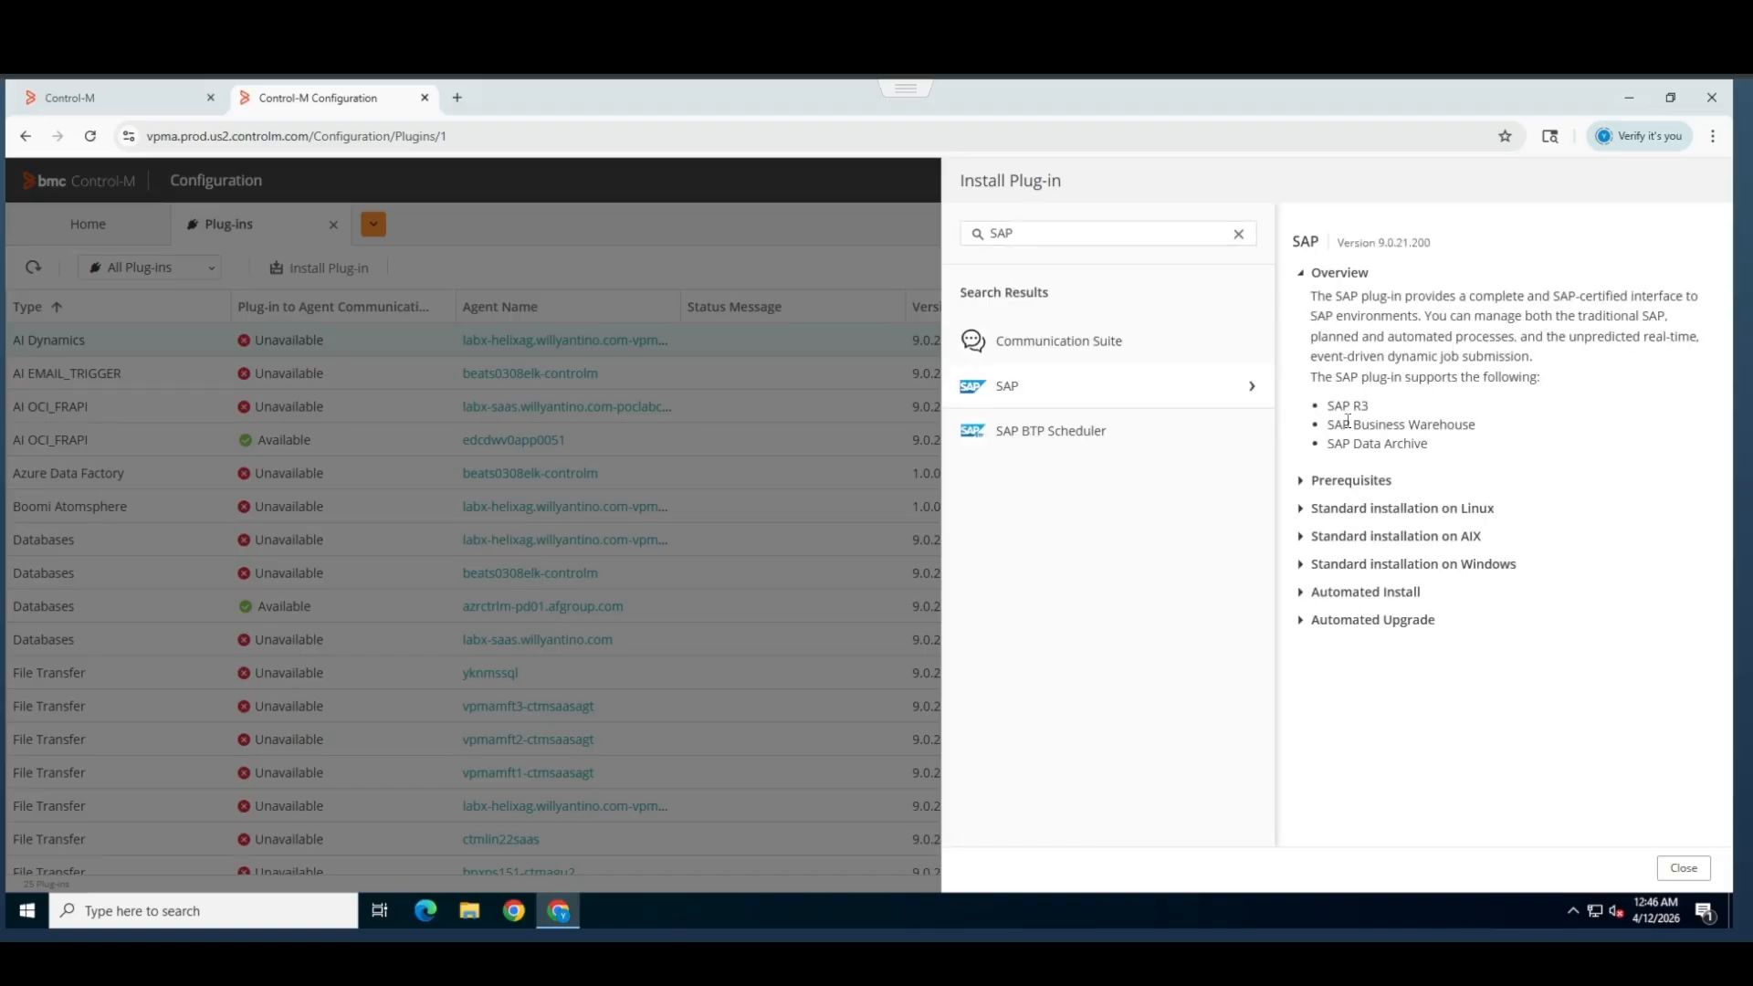
# - Expand the SAP plug-in's prerequisites and standard Windows installation instructions, and download the installation file
pyautogui.click(1303, 481)
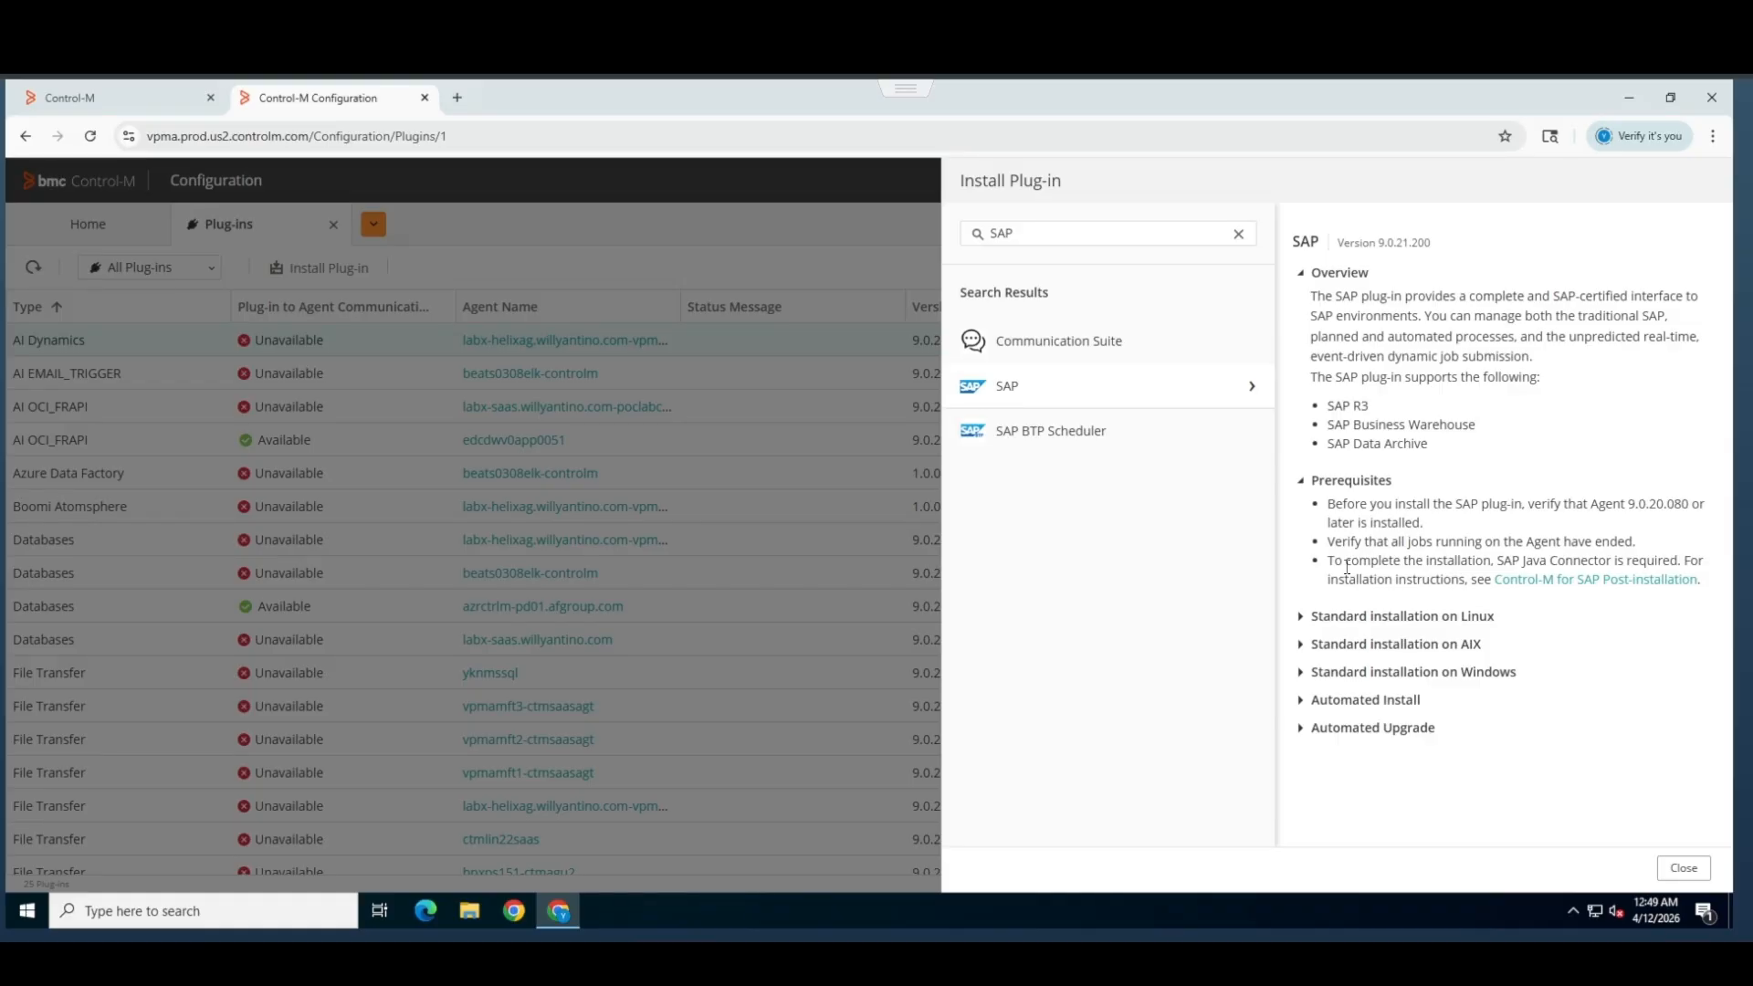
pyautogui.click(1302, 673)
pyautogui.scroll(-2, 1351, 687)
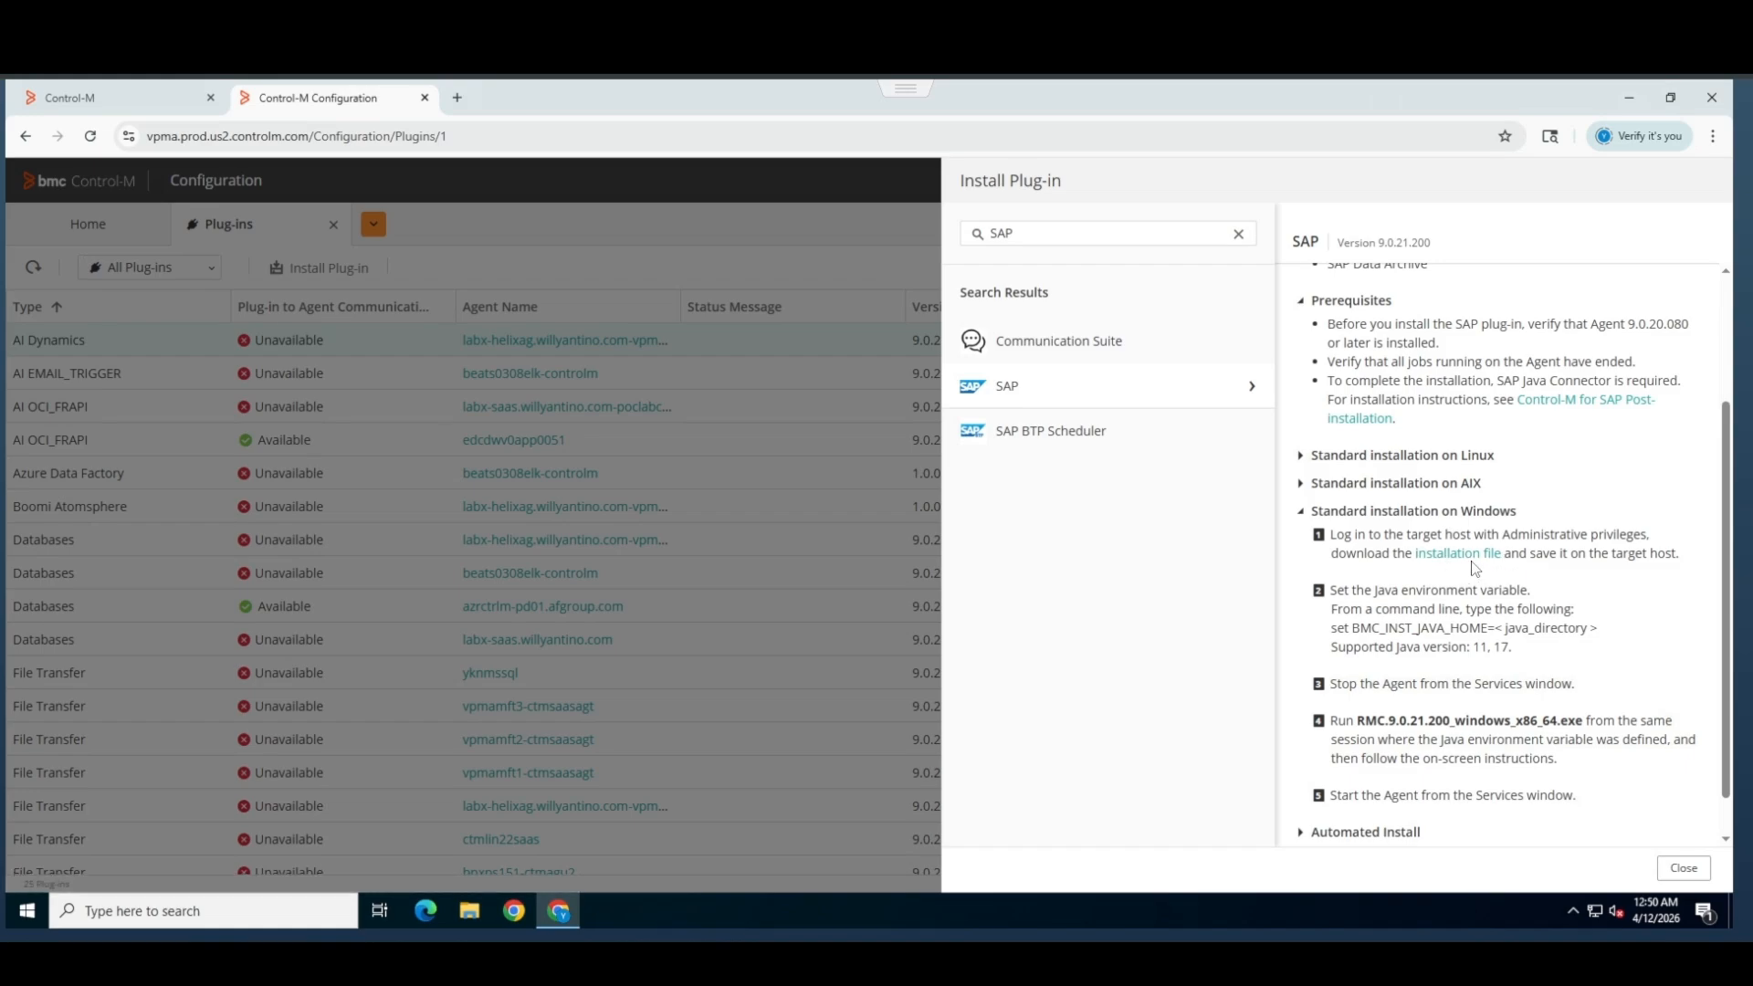
pyautogui.click(1458, 554)
# - Open a Windows Command Prompt with administrator rights
pyautogui.click(252, 911)
pyautogui.write('command')
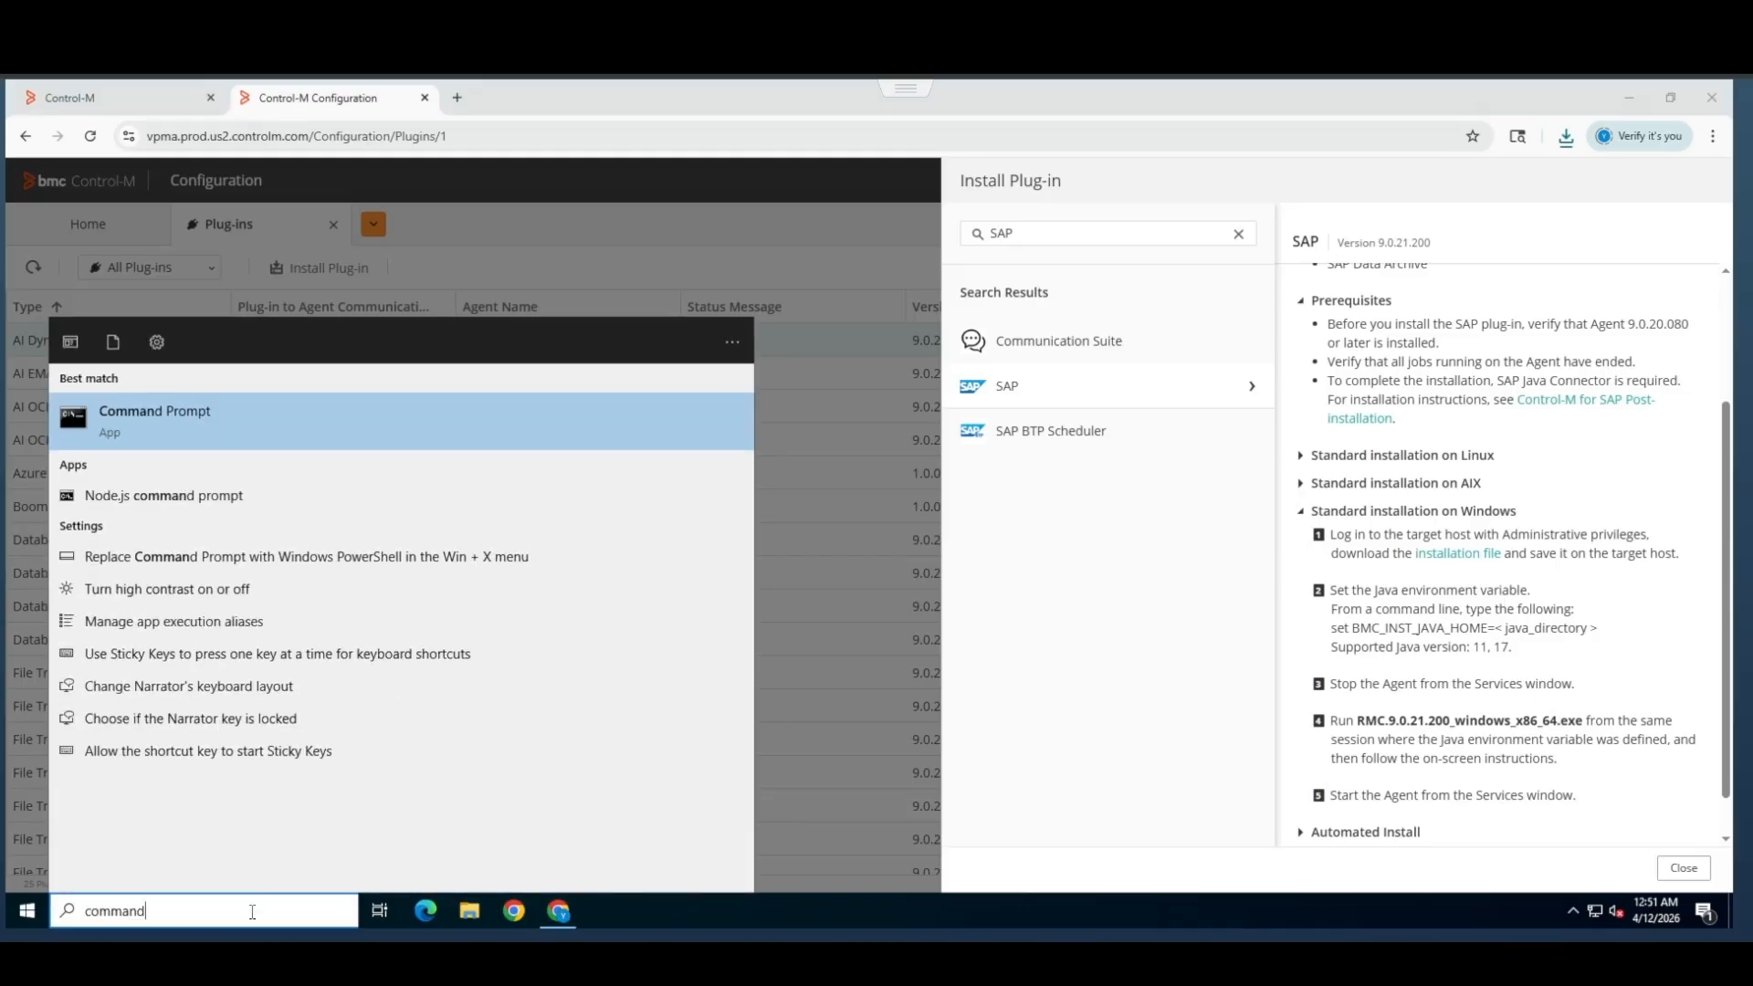
pyautogui.rightClick(502, 418)
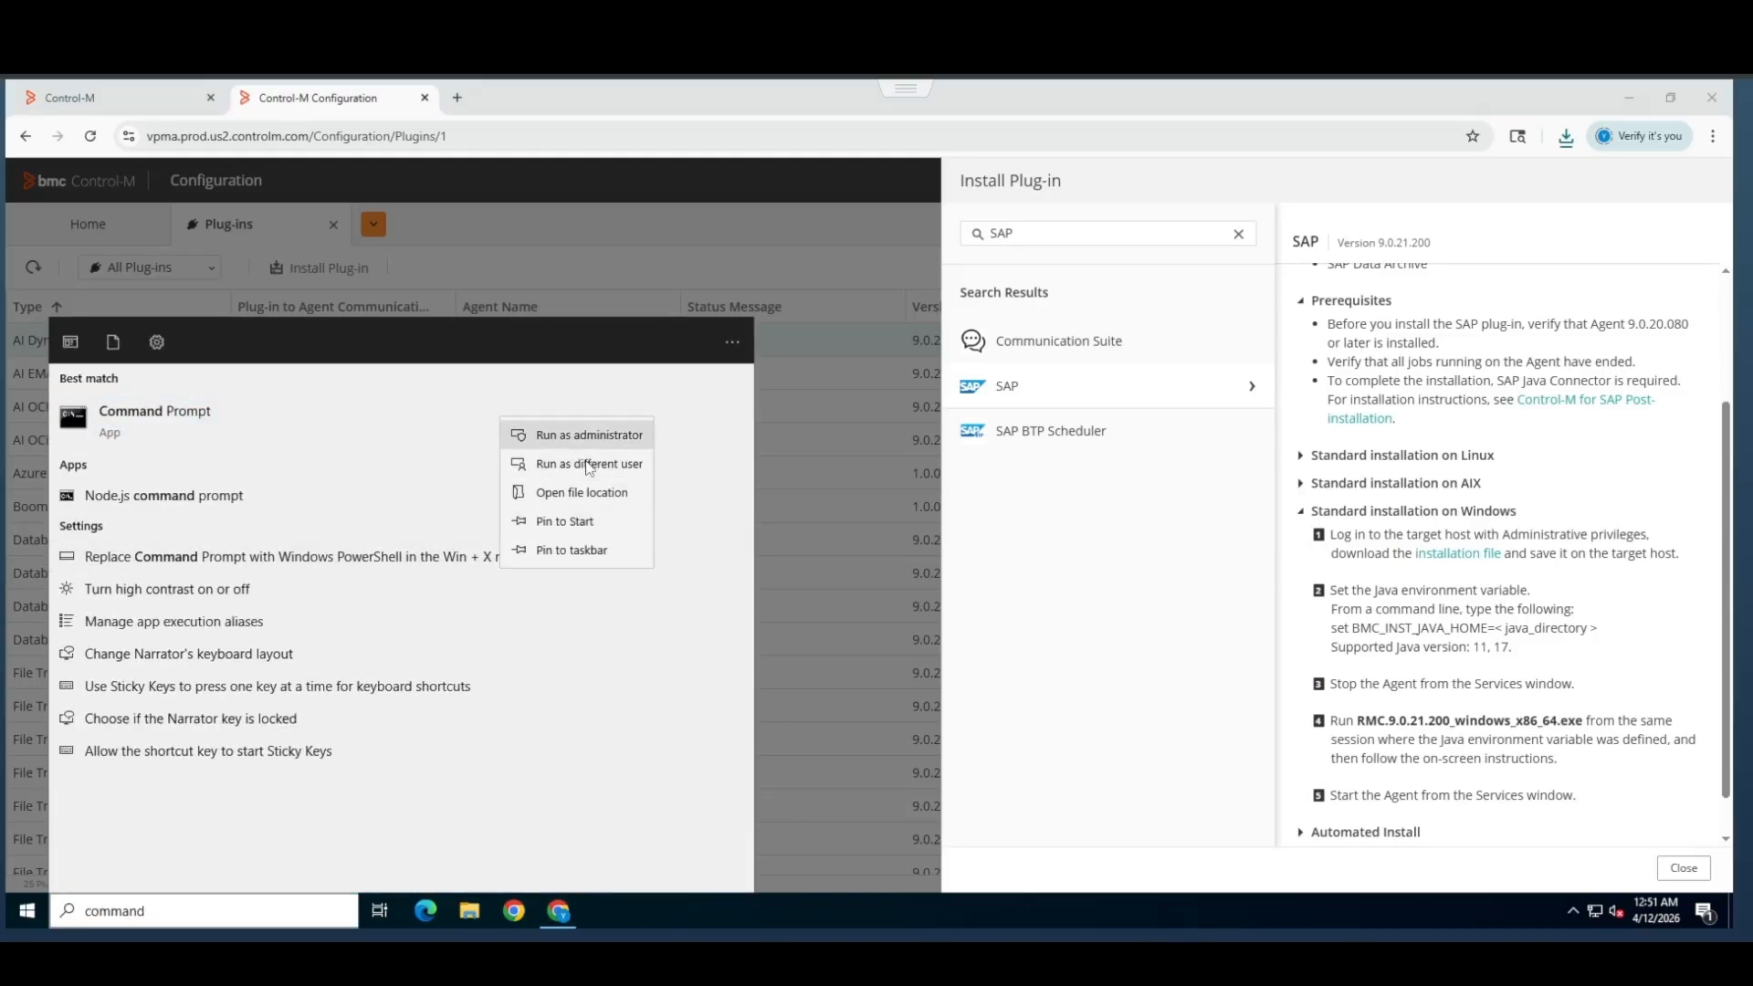
pyautogui.click(599, 442)
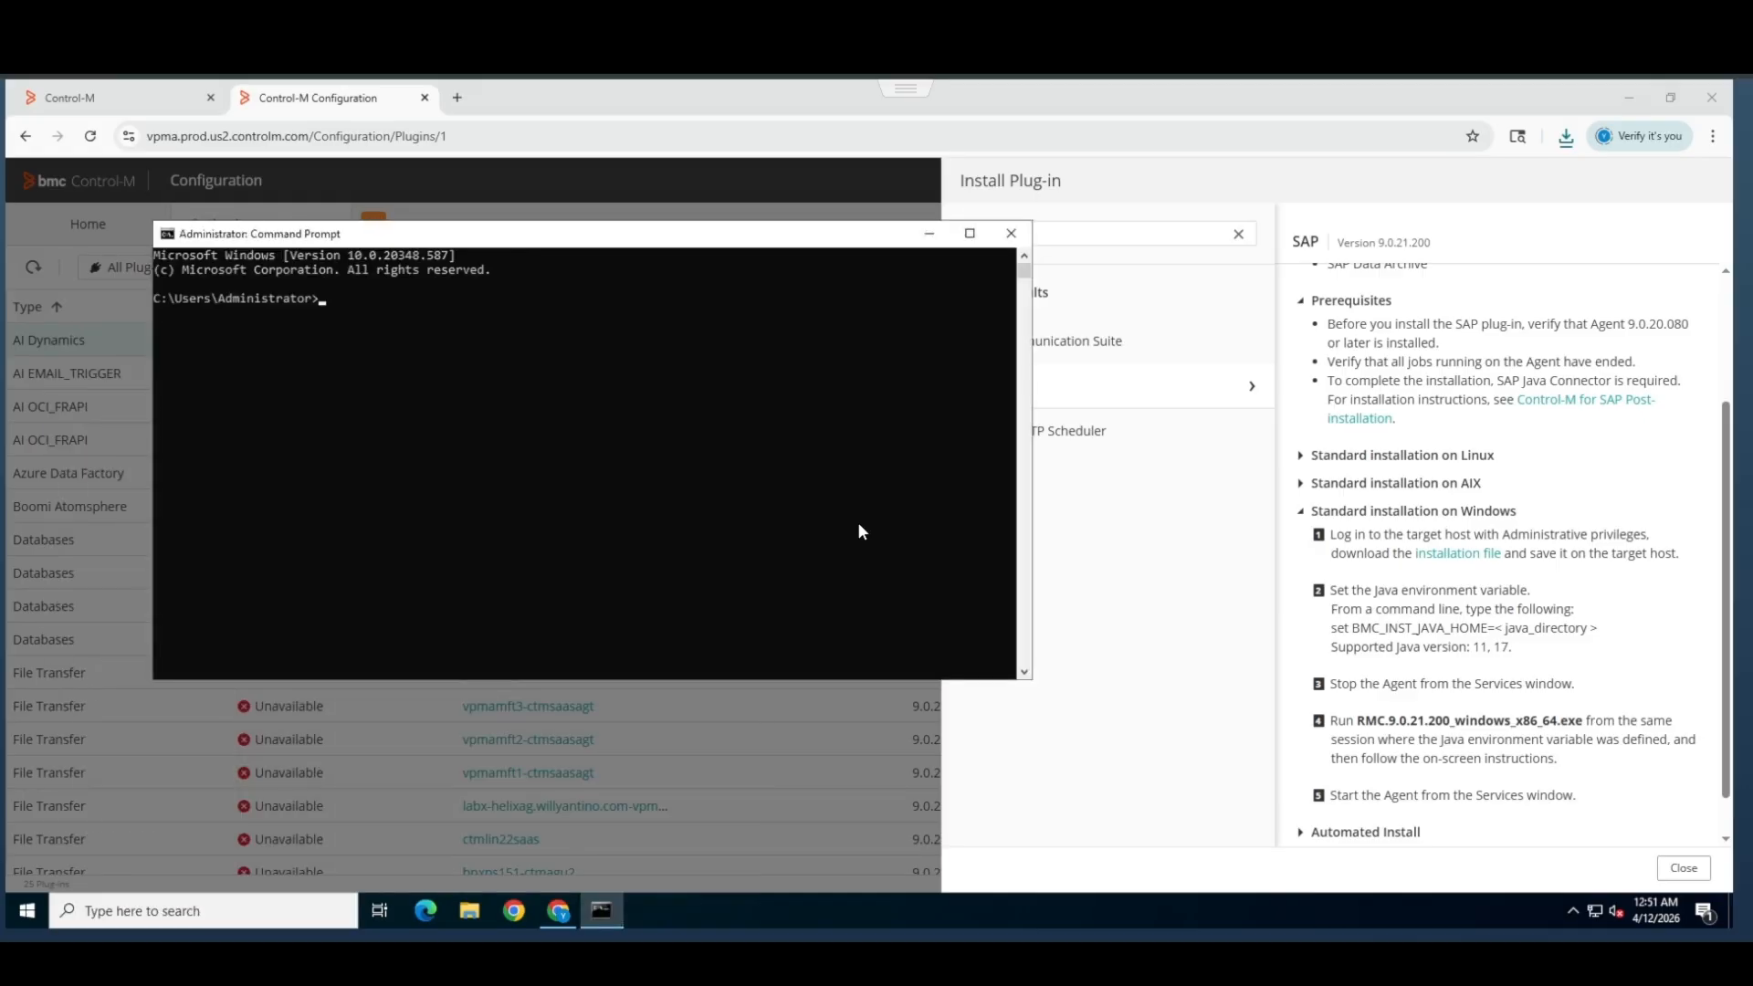
# - Set the BMC_INST_JAVA_HOME environment variable to "C:\Program Files\Microsoft\jdk-21.0.8.9-hotspot" for the command-line session
pyautogui.click(323, 305)
pyautogui.write('SET BMC_INST_JAVA_HOME=')
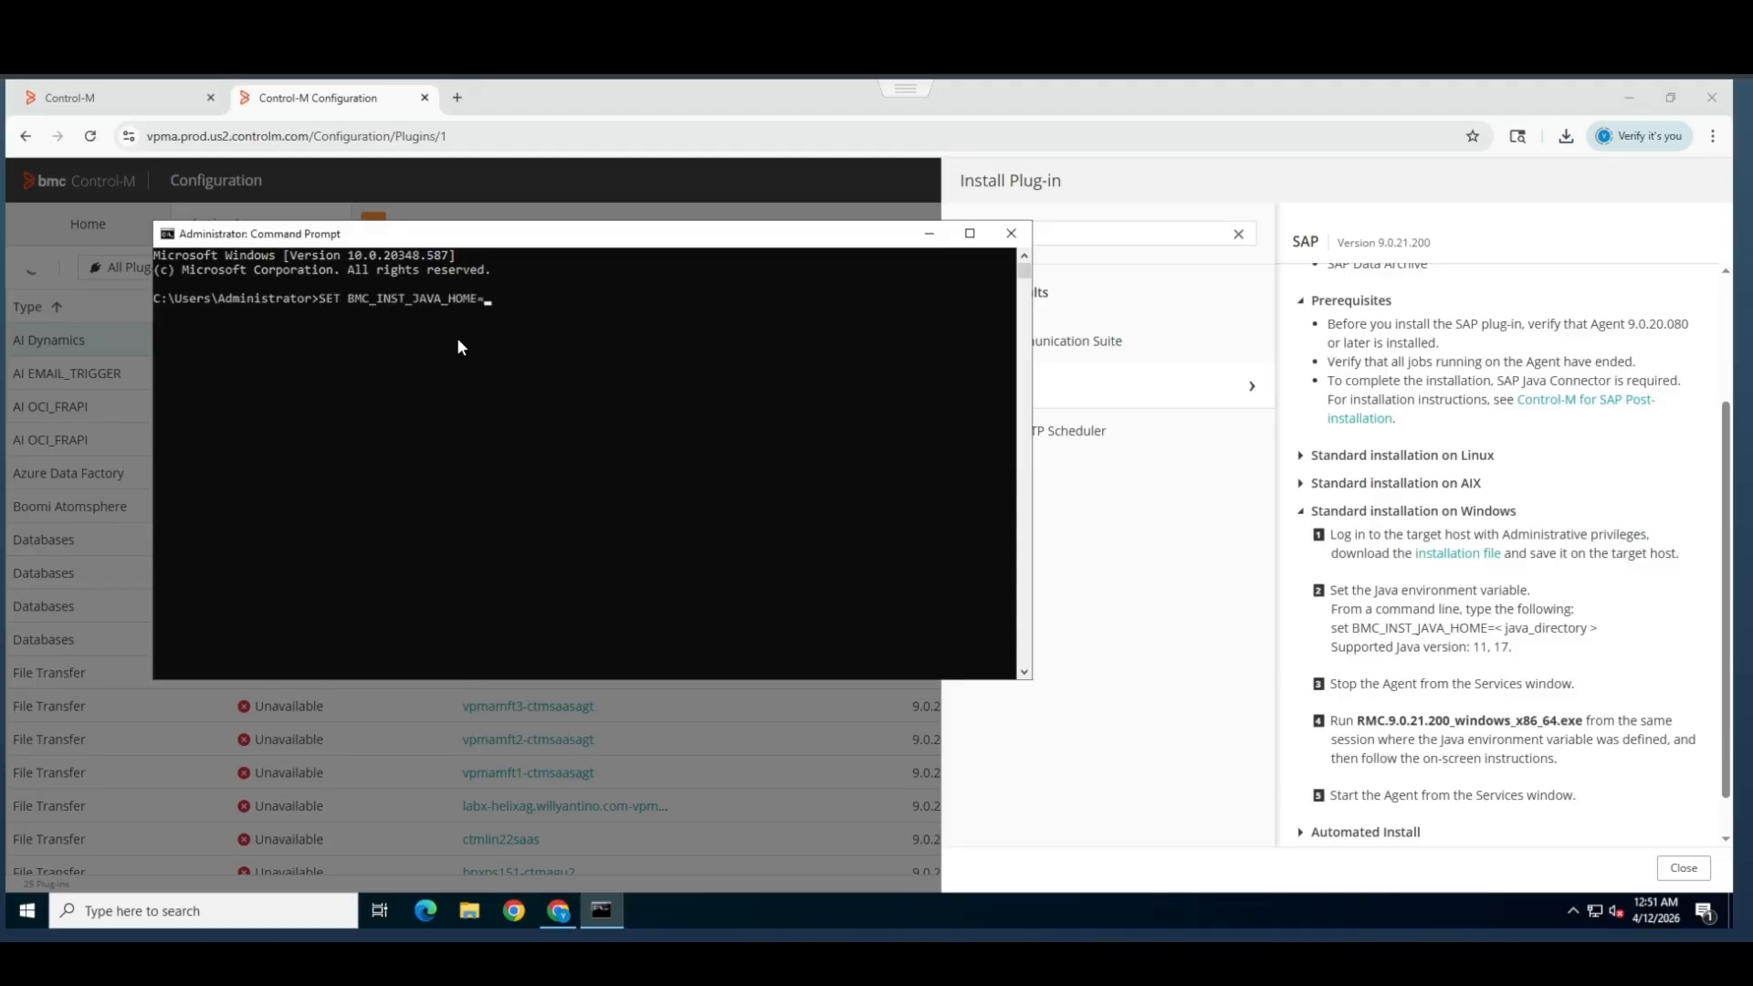
pyautogui.write('="C:\\Program Files\\Microsoft\\jdk-21.0.8.9-hotspot')
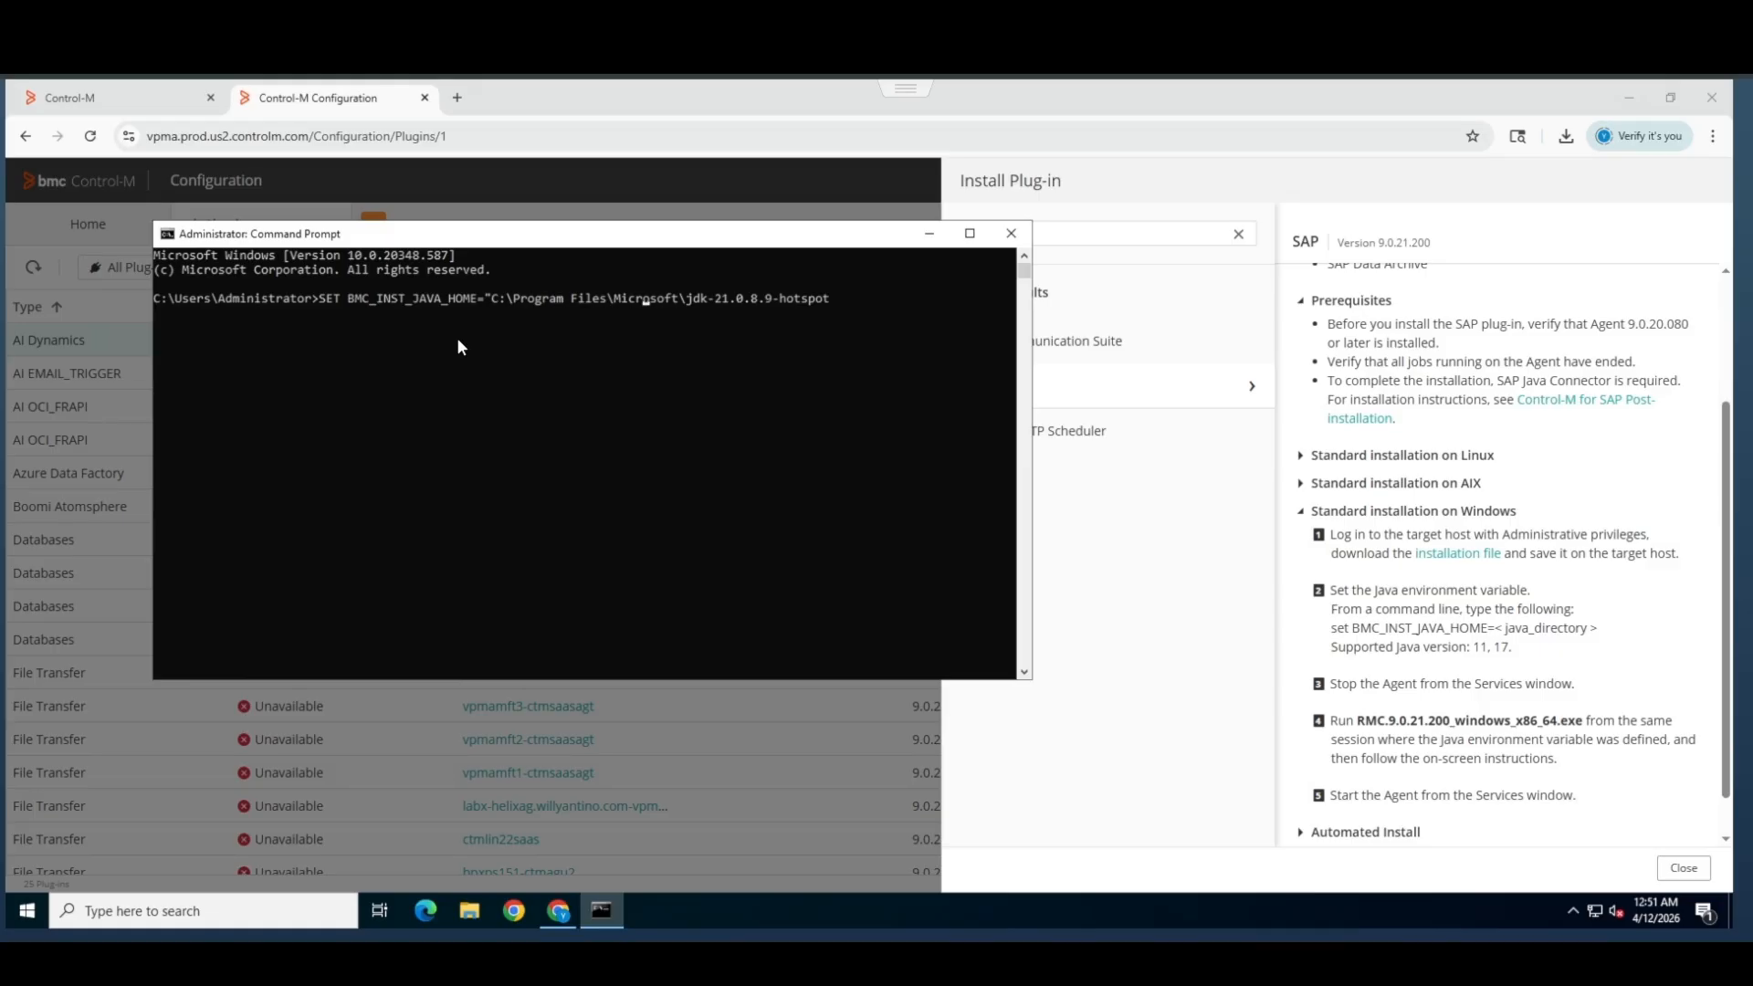
pyautogui.write('"')
pyautogui.press('Return')
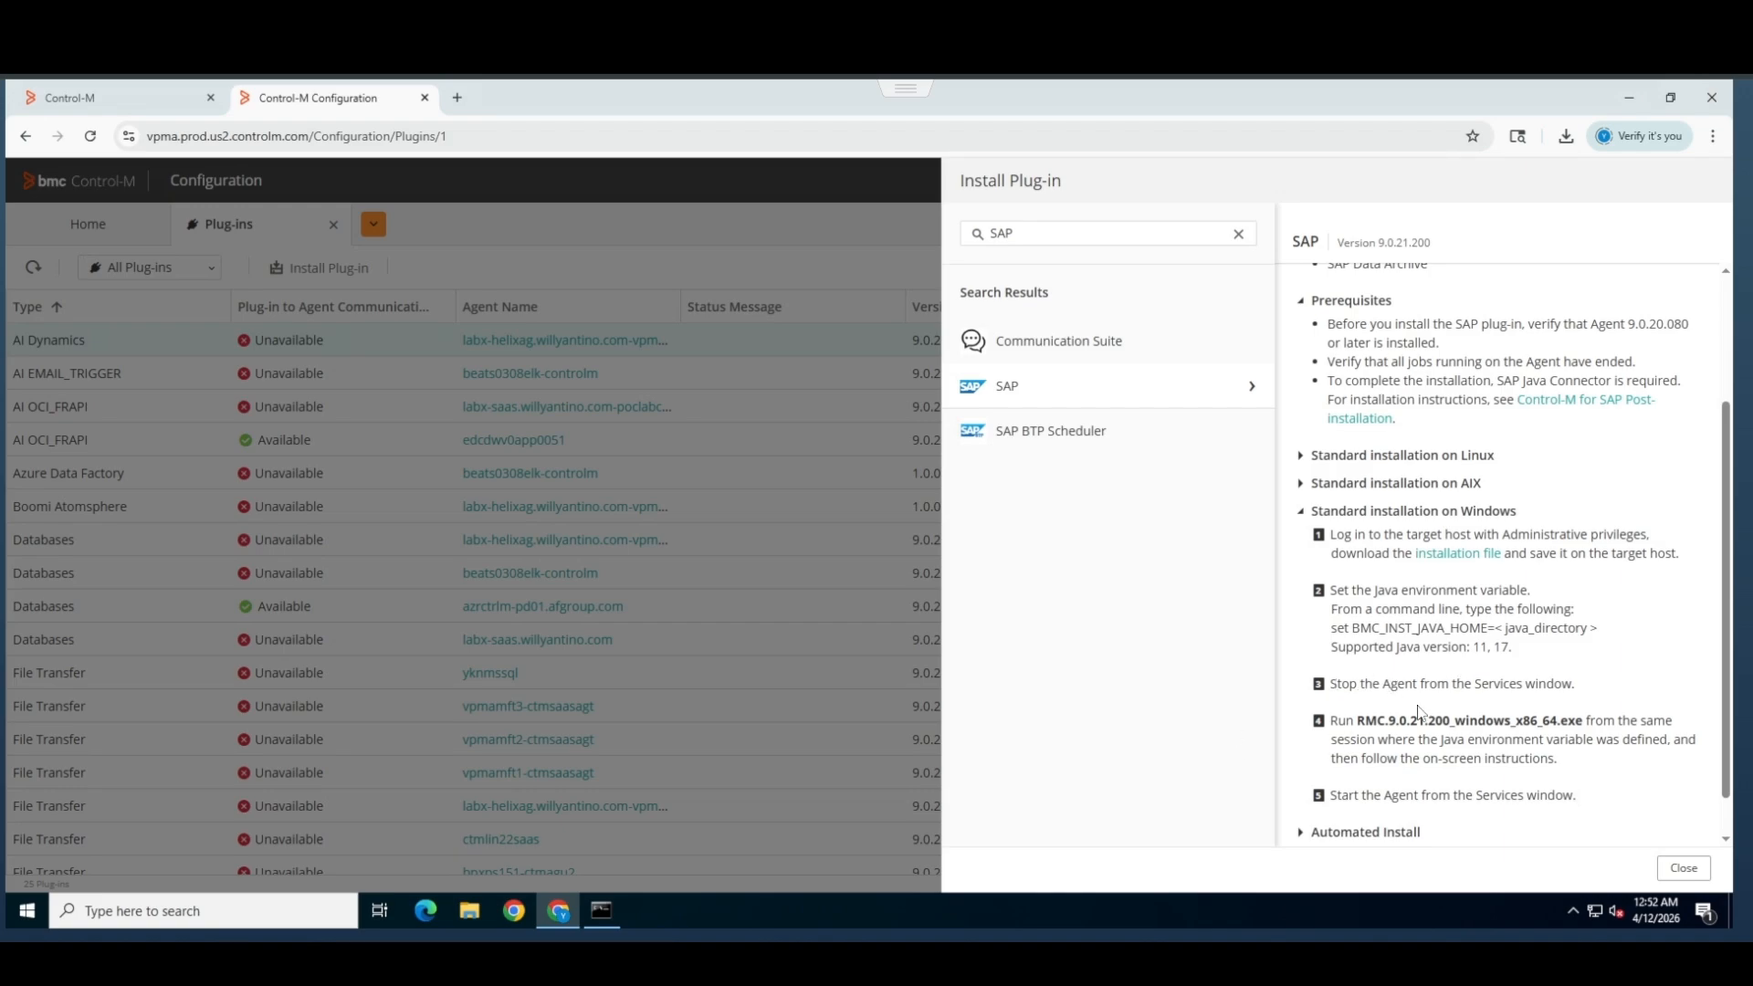
# - Stop the Control-M Agent service in Windows Services and minimize the Services window
pyautogui.click(231, 911)
pyautogui.write('services')
pyautogui.press('Return')
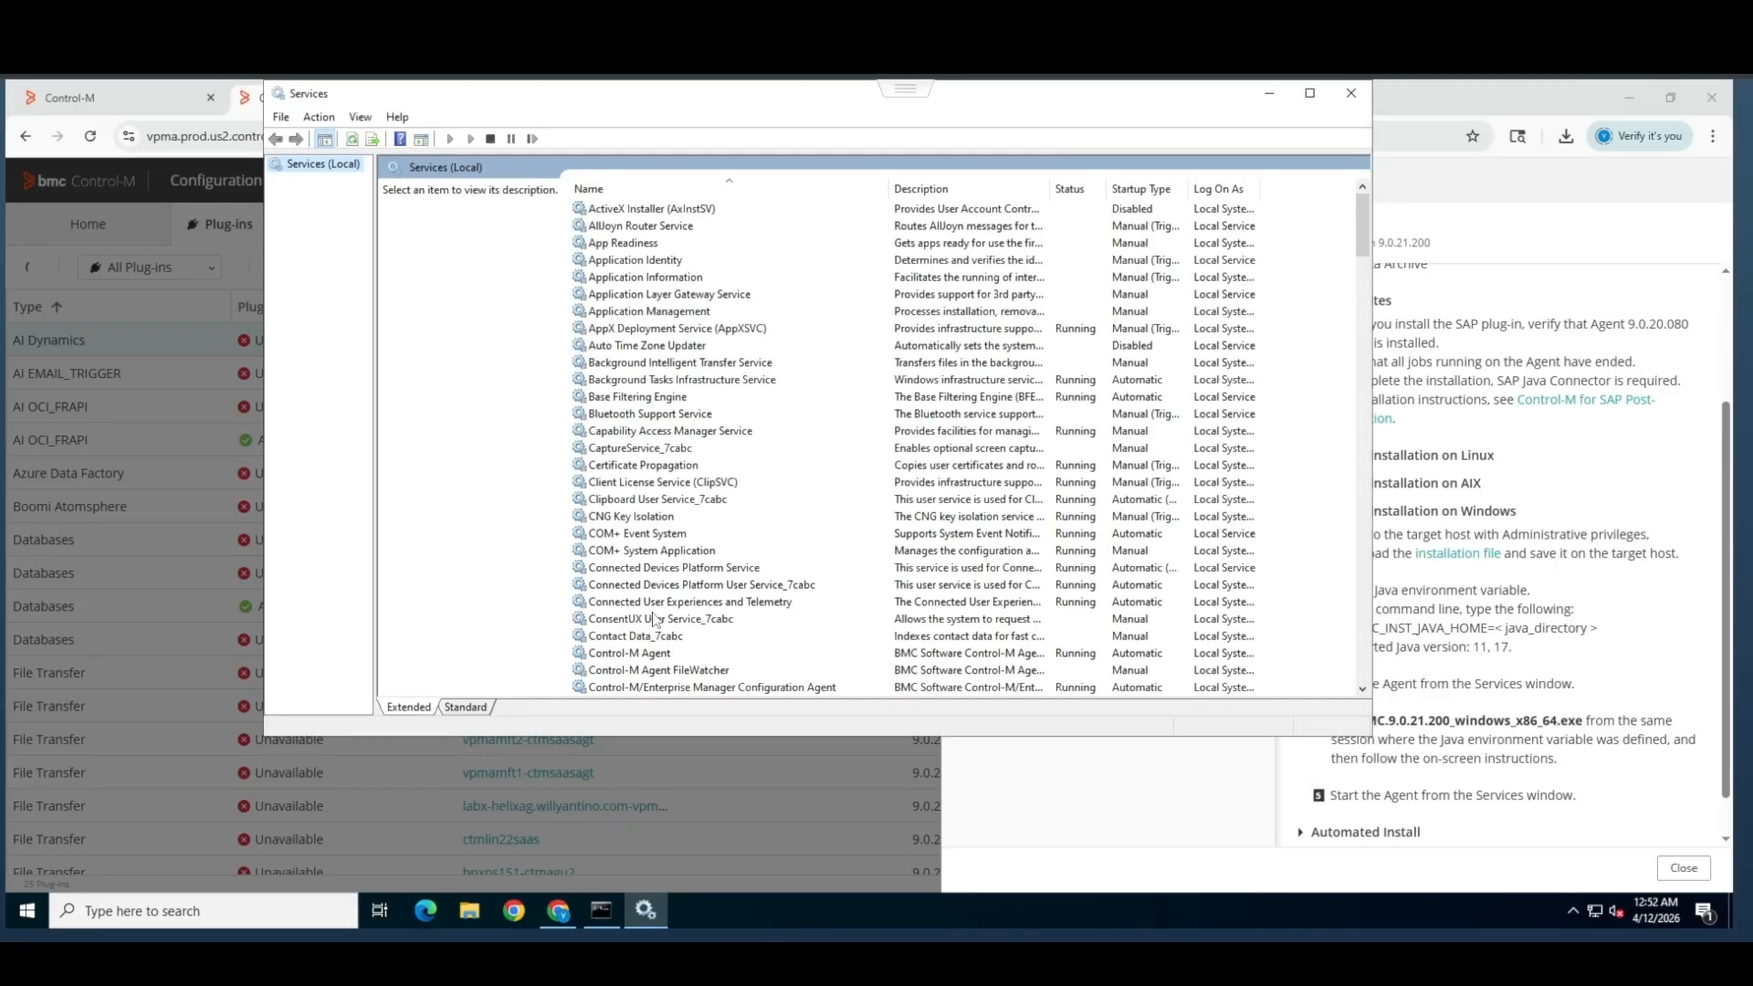
pyautogui.click(692, 654)
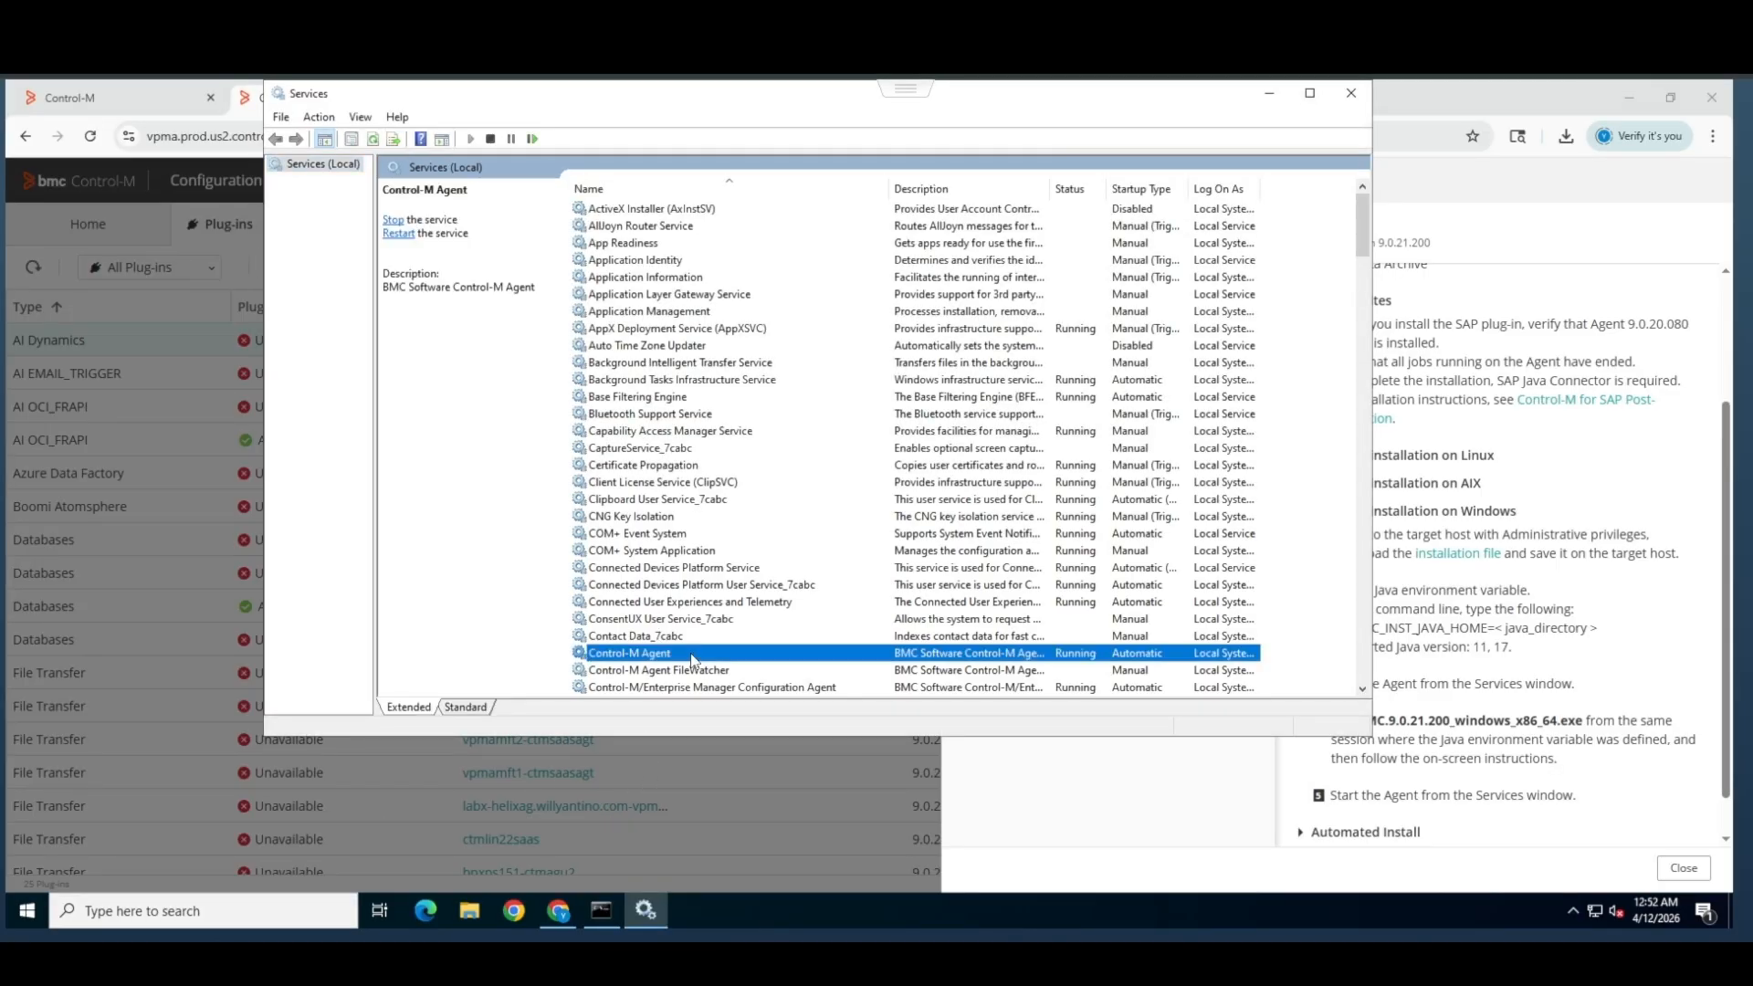
pyautogui.rightClick(692, 654)
pyautogui.click(745, 686)
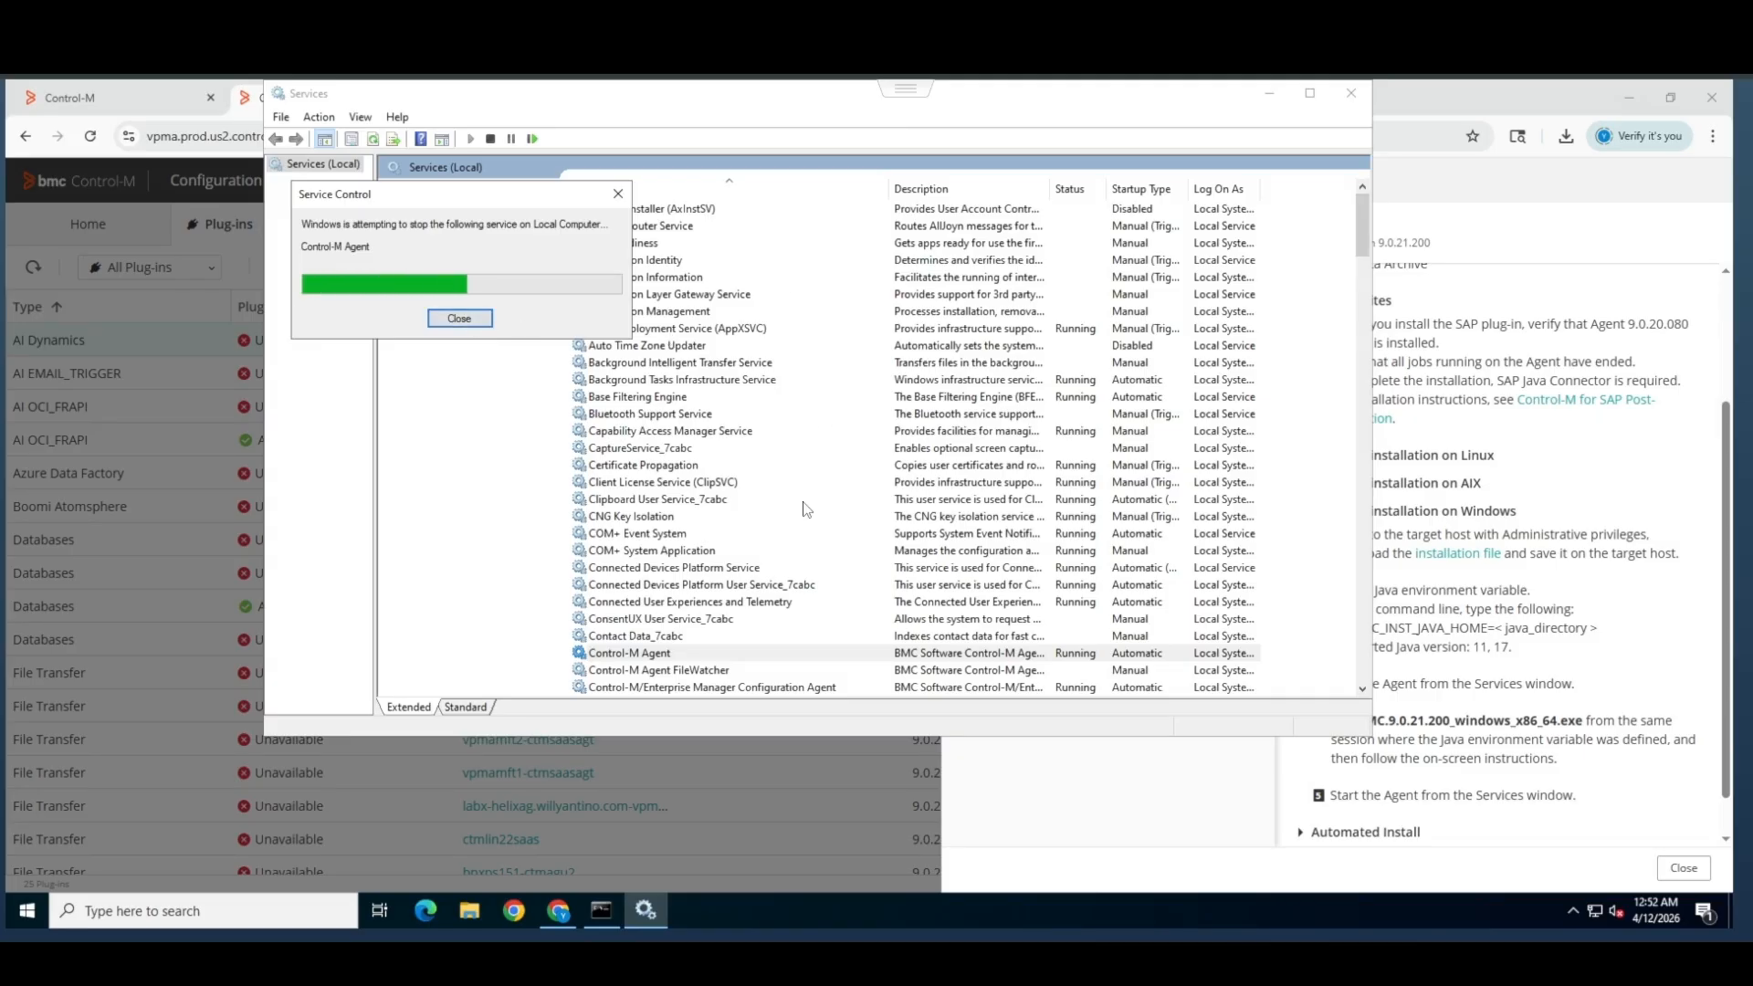
pyautogui.click(1269, 93)
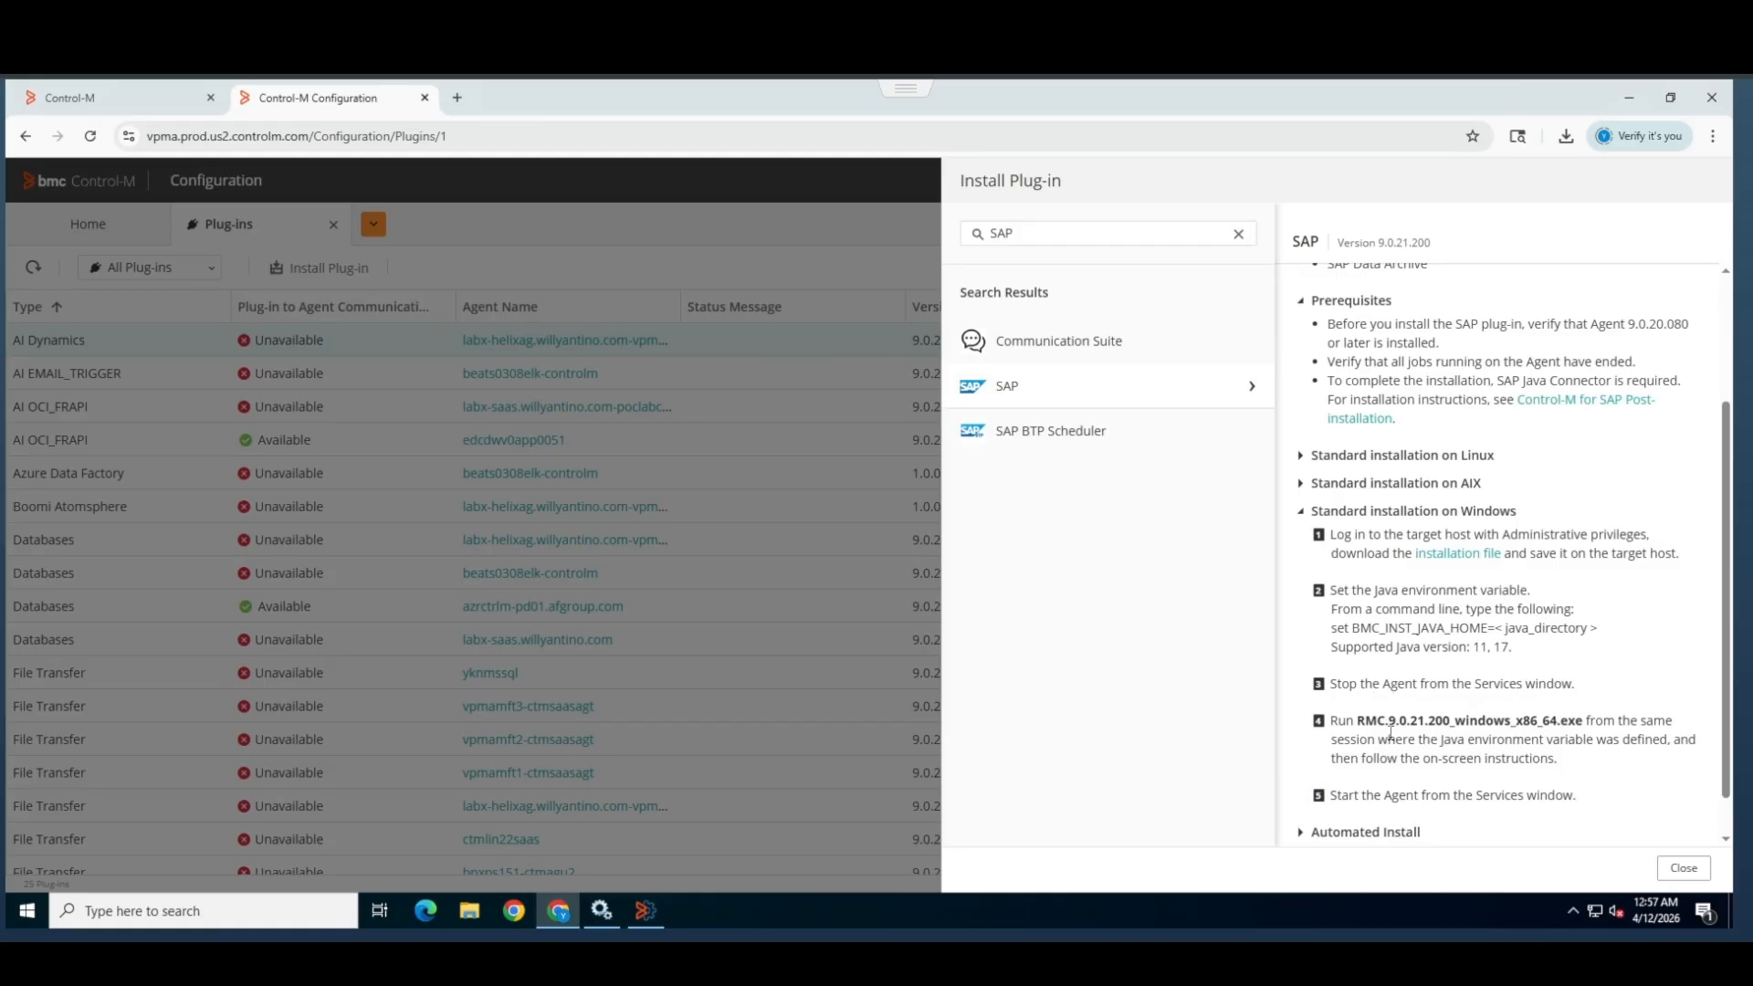
# - Launch the SAP plug-in installer RMC.9.0.21.200_windows_x86_64.exe from the Downloads folder
pyautogui.click(470, 909)
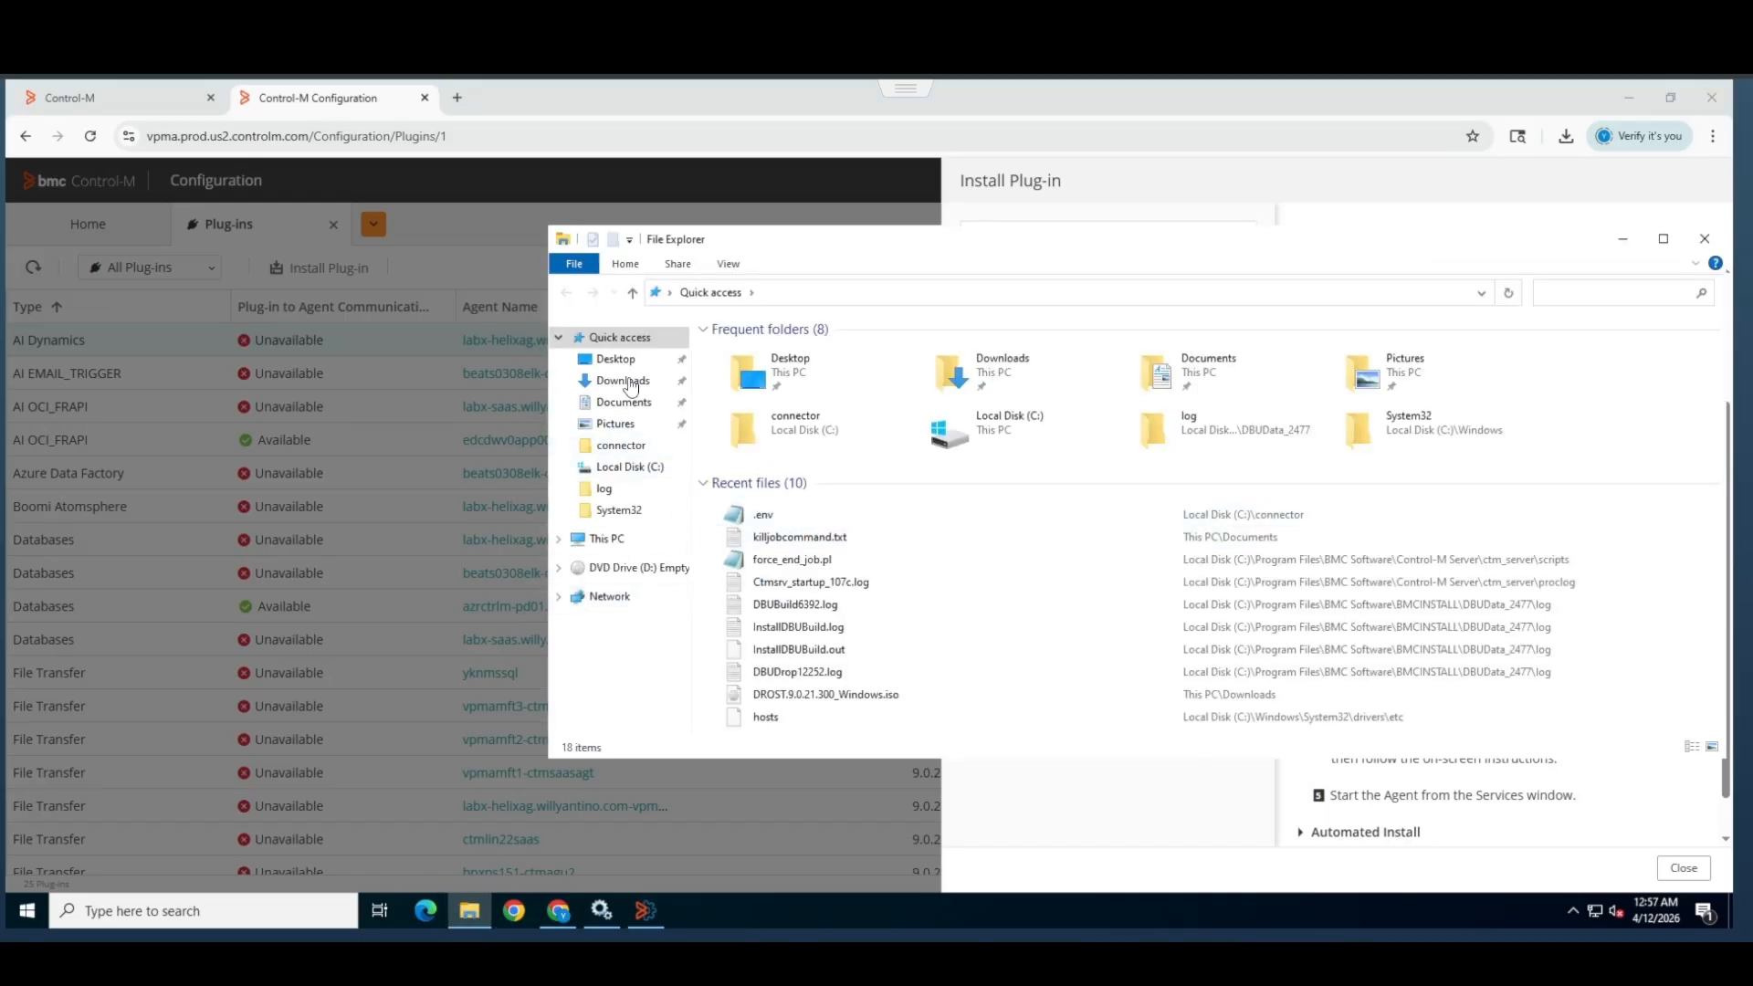
pyautogui.click(626, 382)
pyautogui.rightClick(739, 361)
pyautogui.click(826, 399)
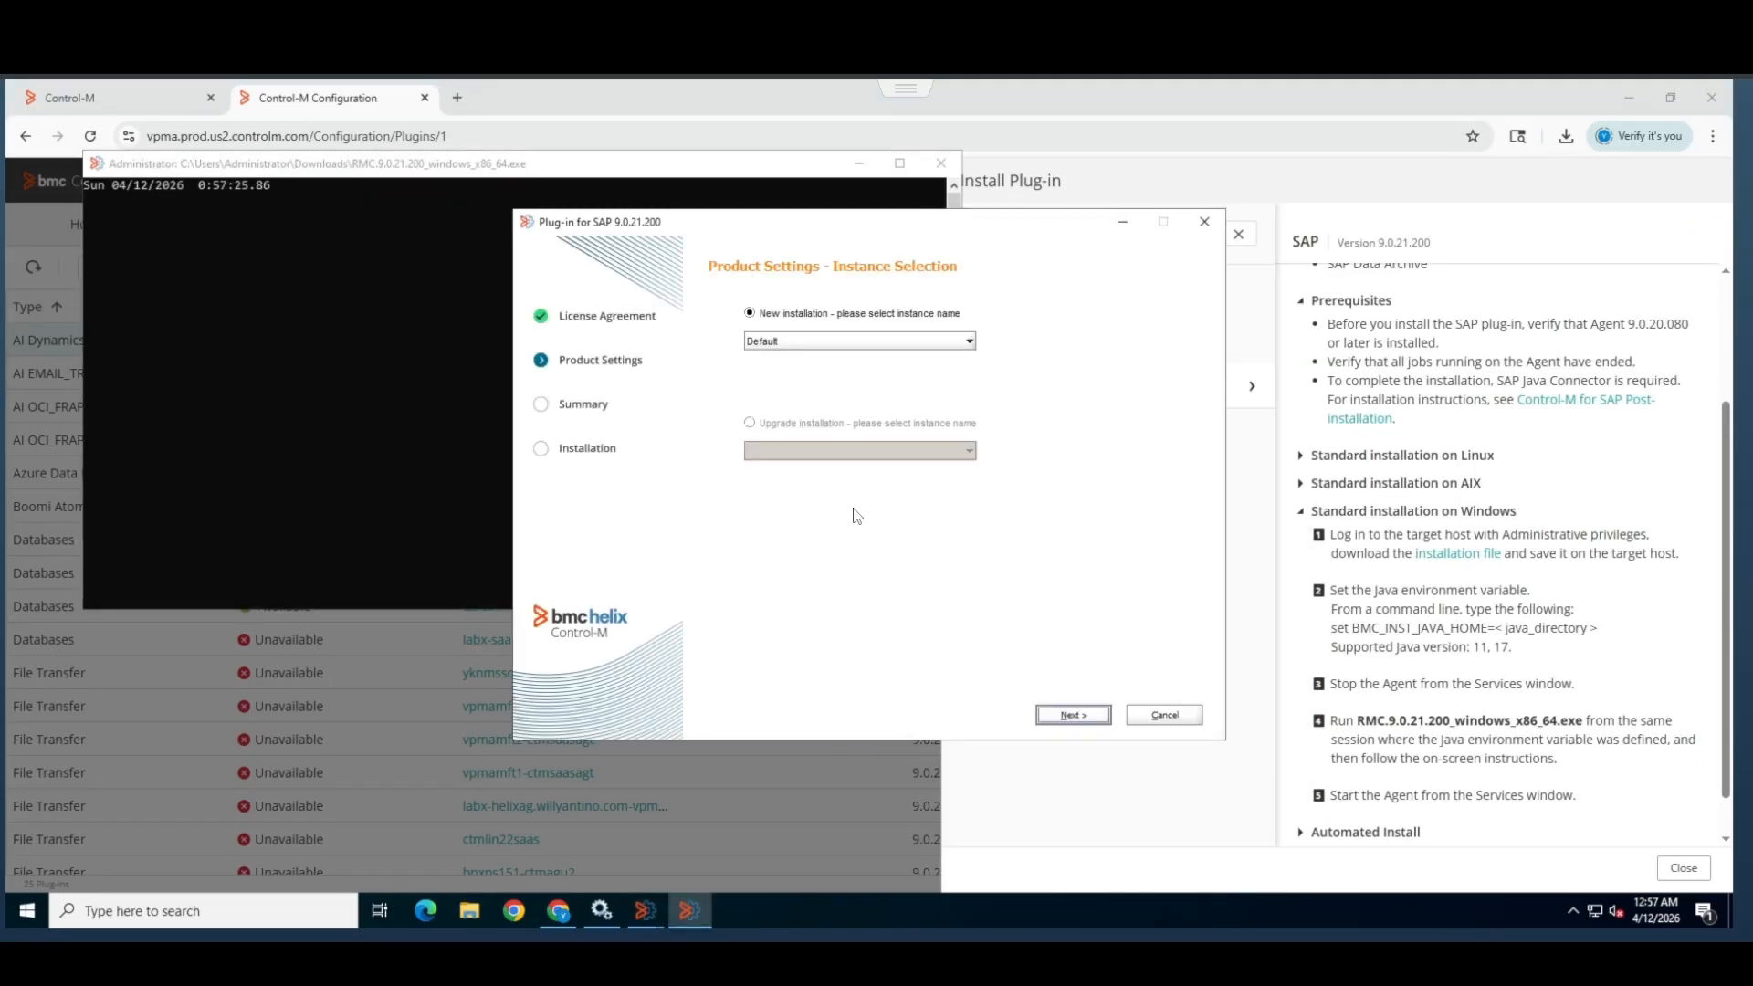
# - Complete the SAP plug-in setup as a new installation on the Default instance, and open the Control-M for SAP Post-installation instructions
pyautogui.click(1050, 716)
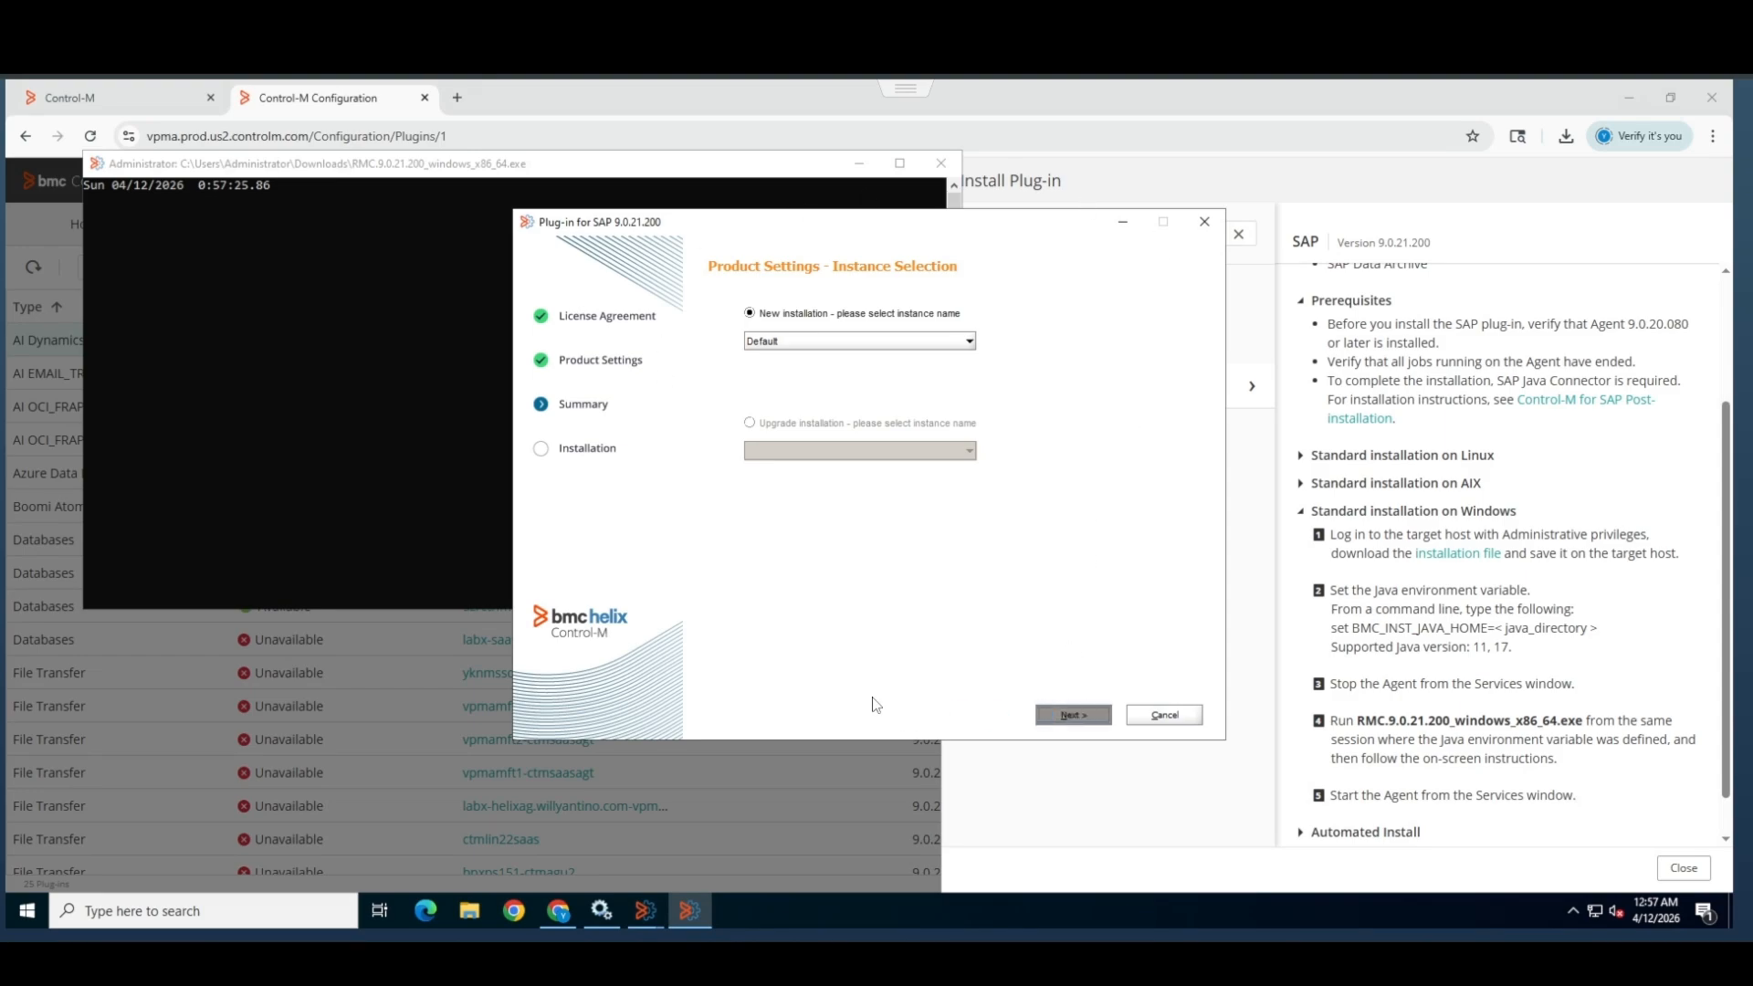
pyautogui.click(1067, 718)
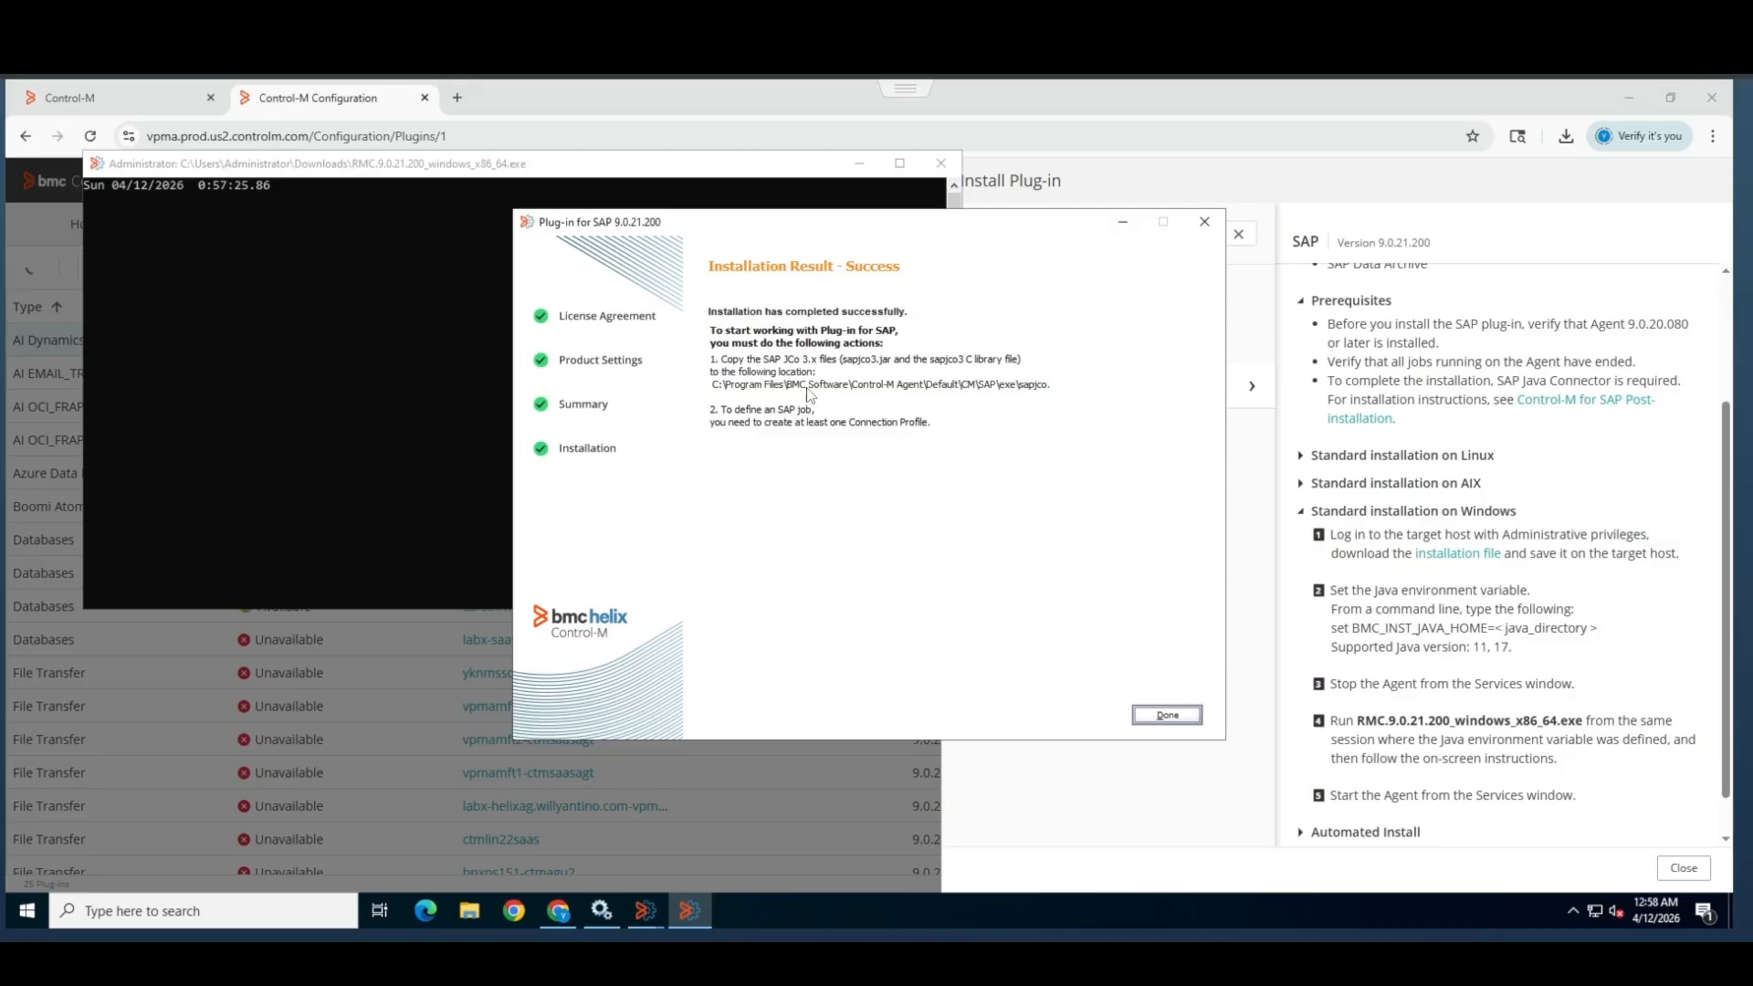
pyautogui.click(1167, 715)
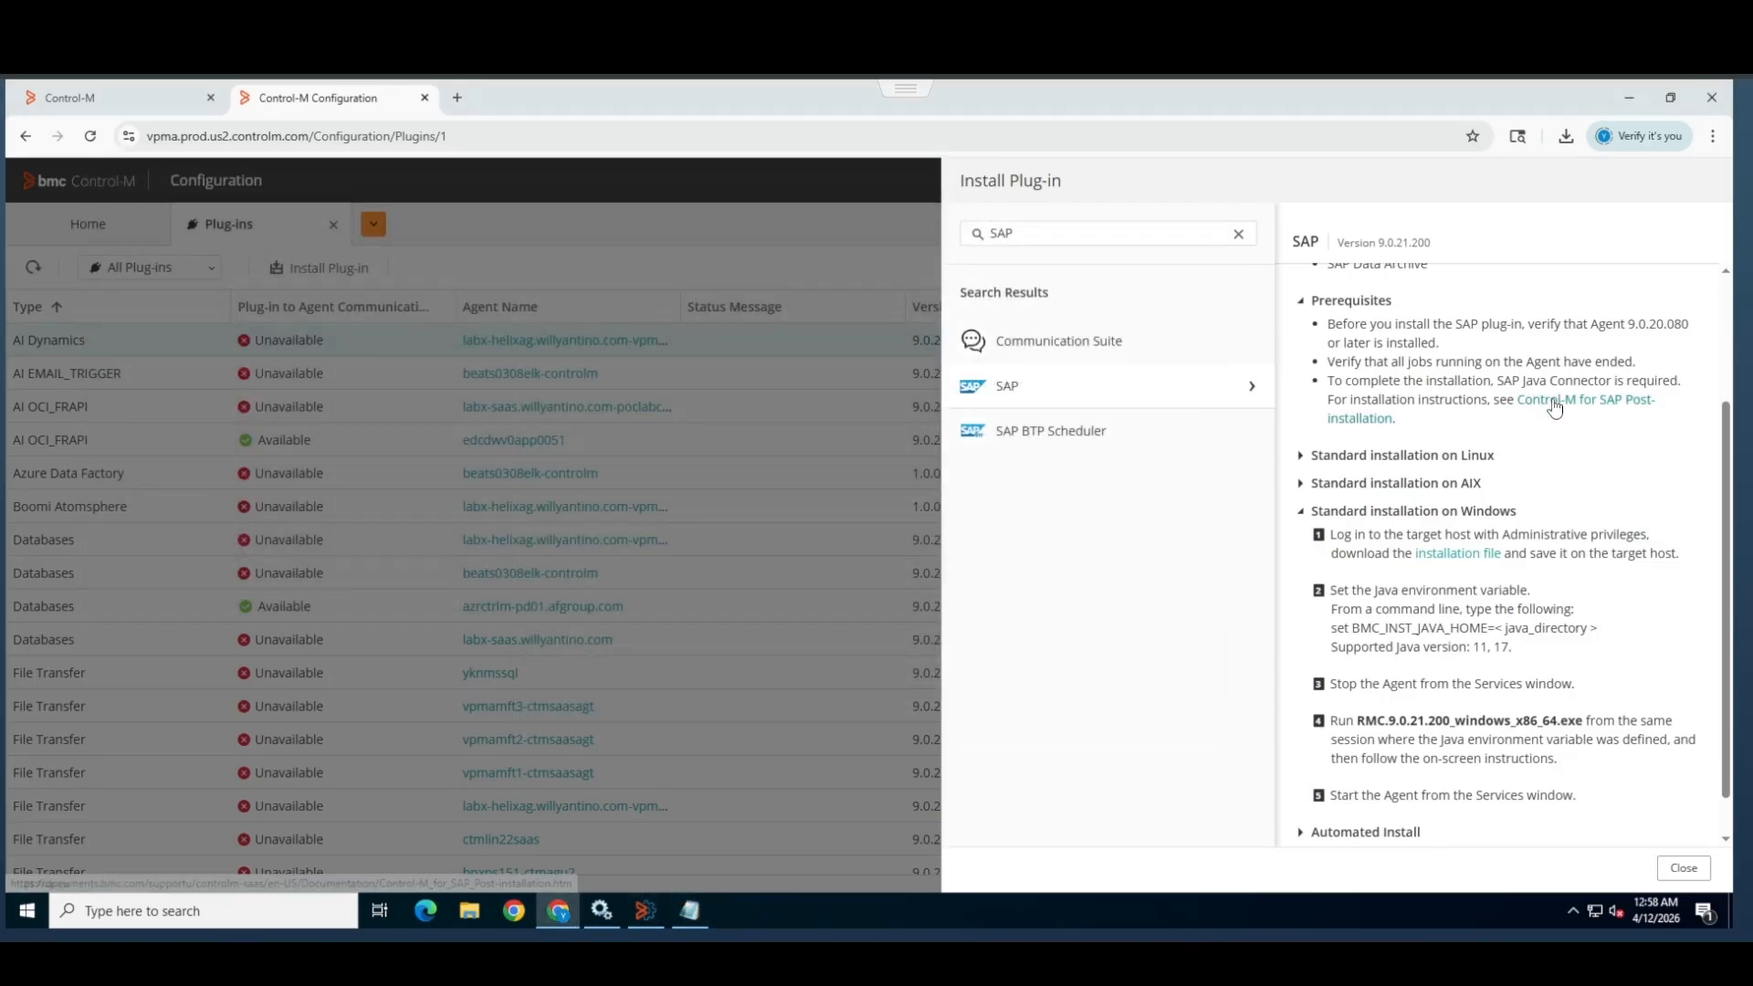
pyautogui.click(1555, 409)
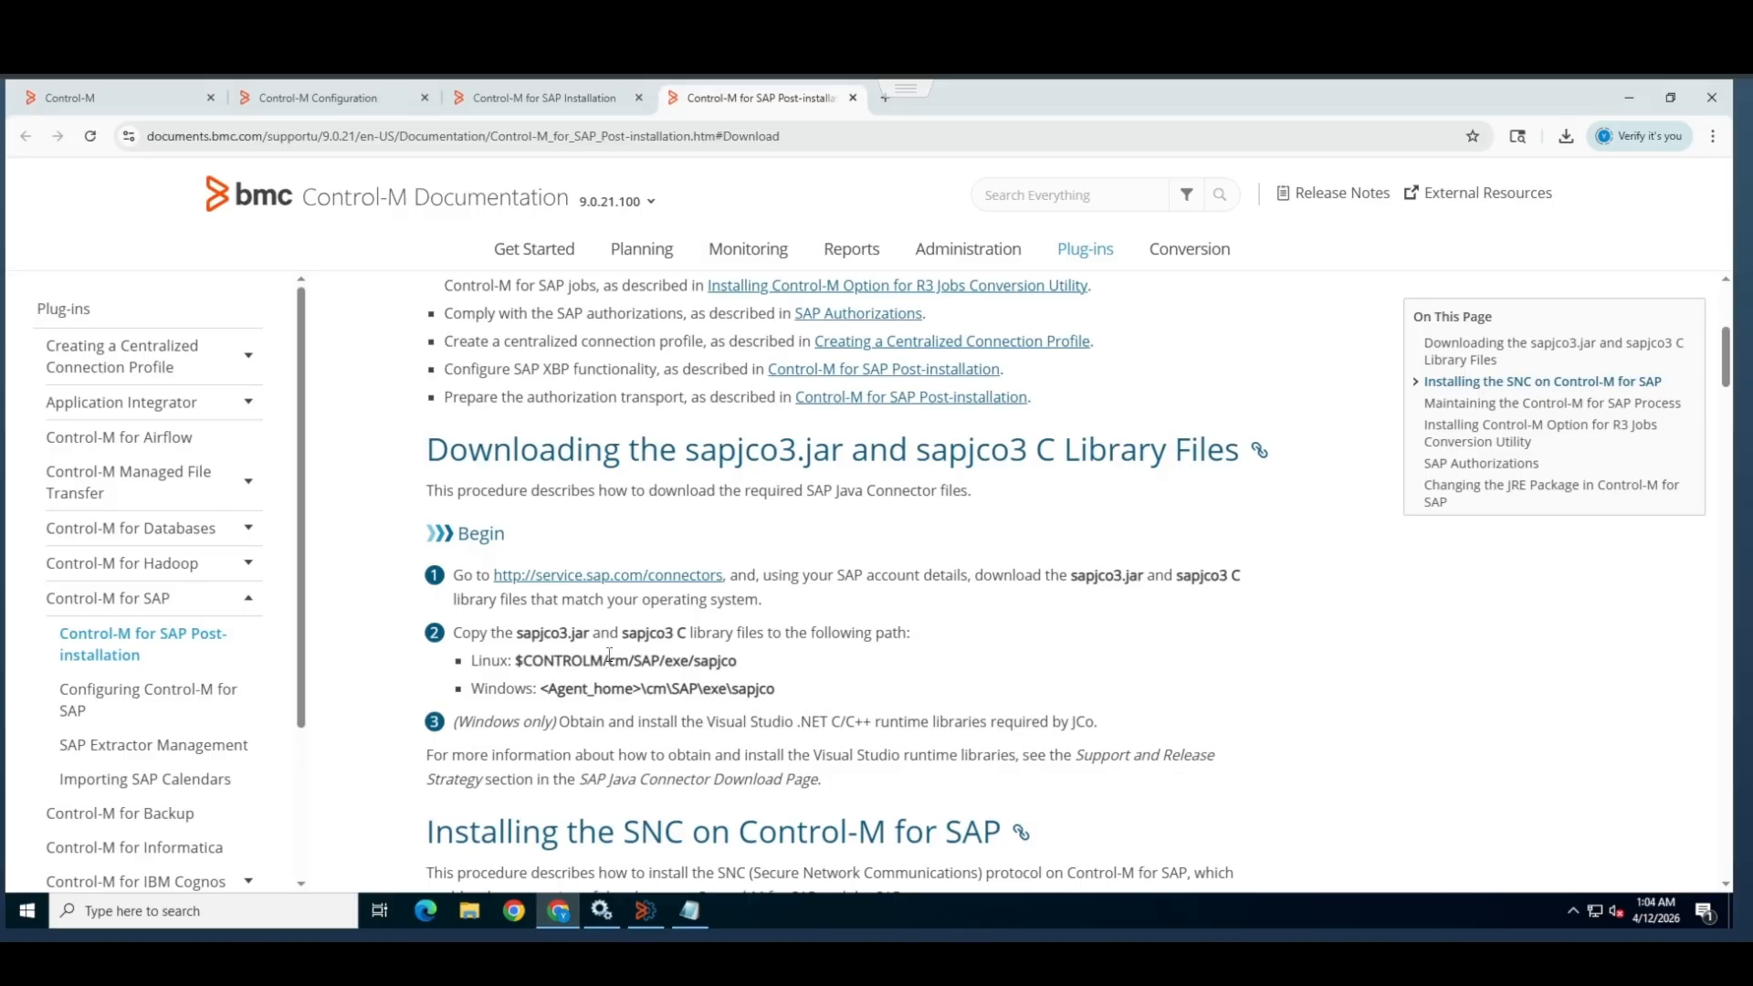
# - Start the Control-M Agent service in Windows Services and minimize the Services window
pyautogui.click(600, 913)
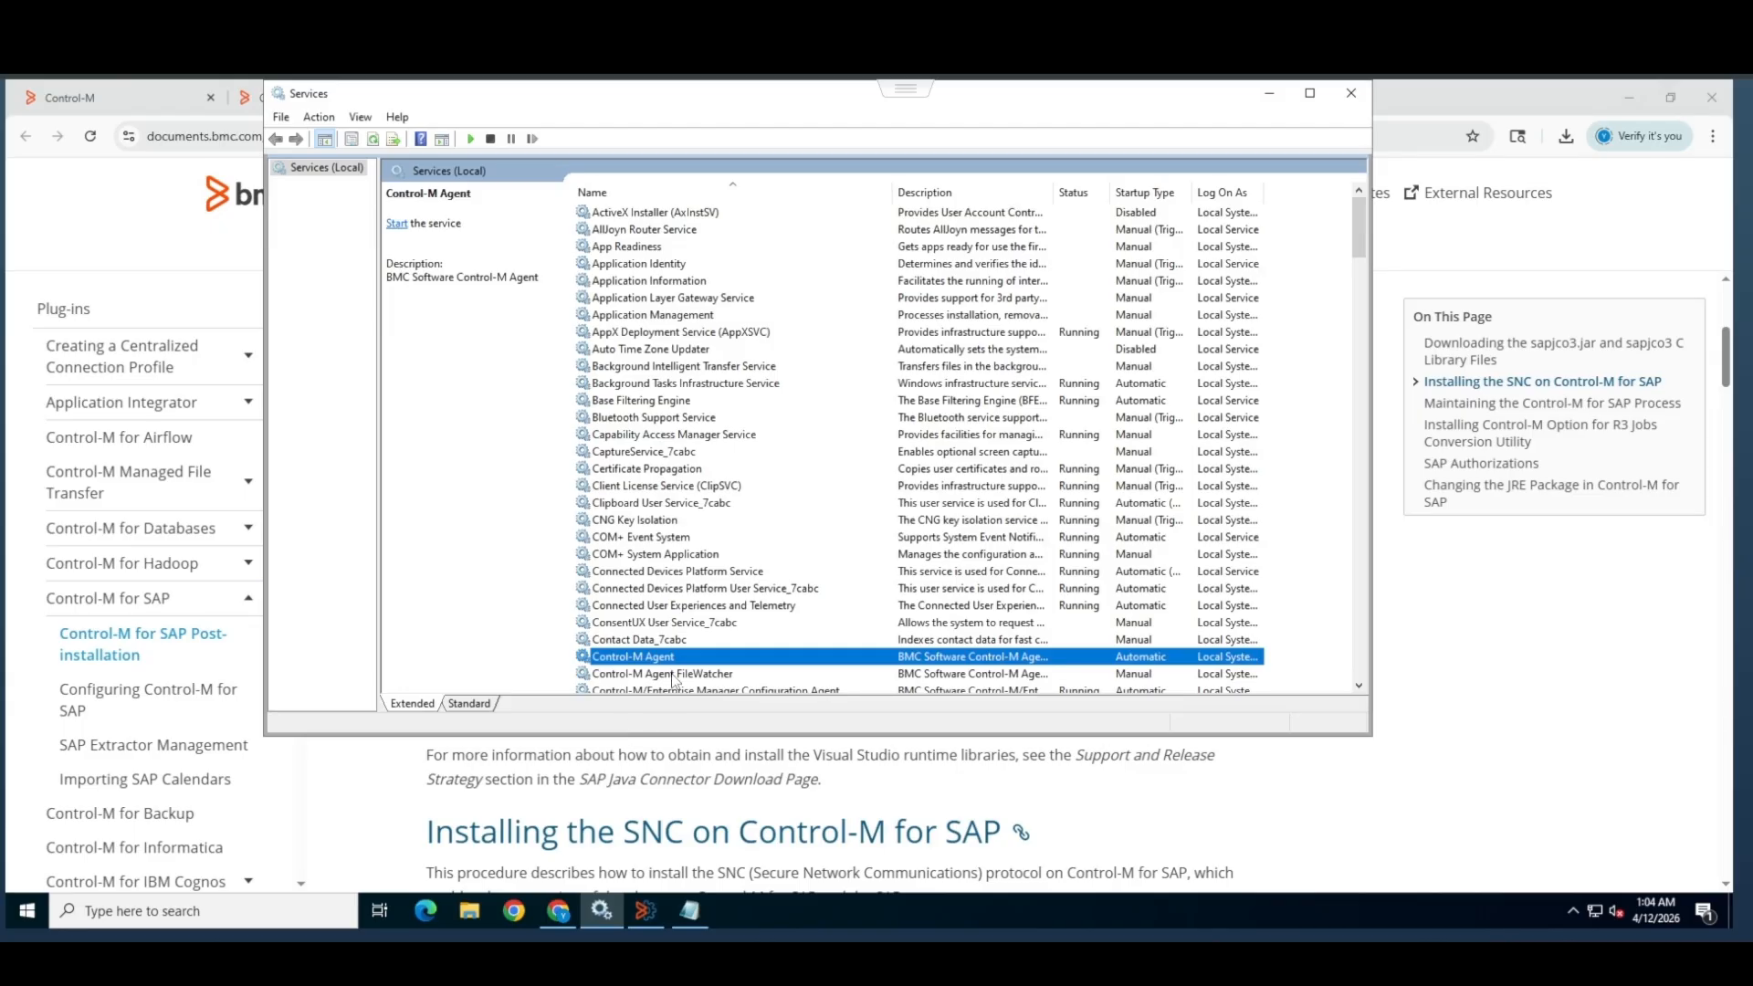
pyautogui.rightClick(661, 664)
pyautogui.click(720, 677)
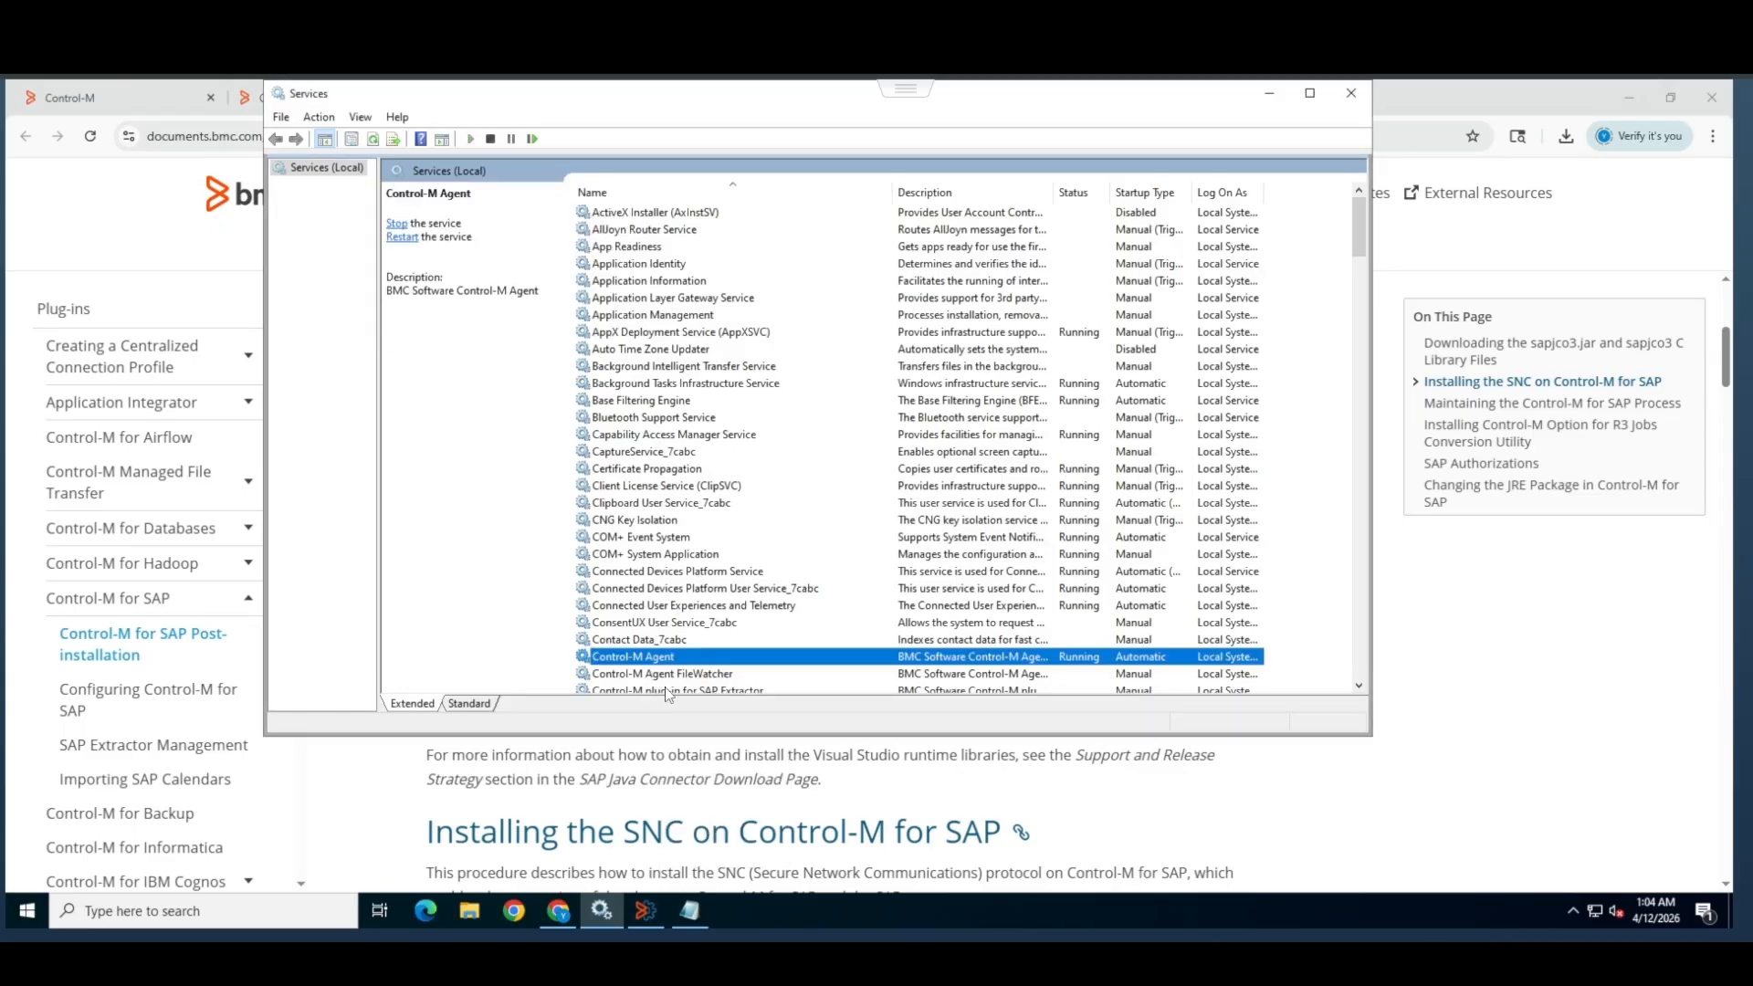
pyautogui.click(1271, 96)
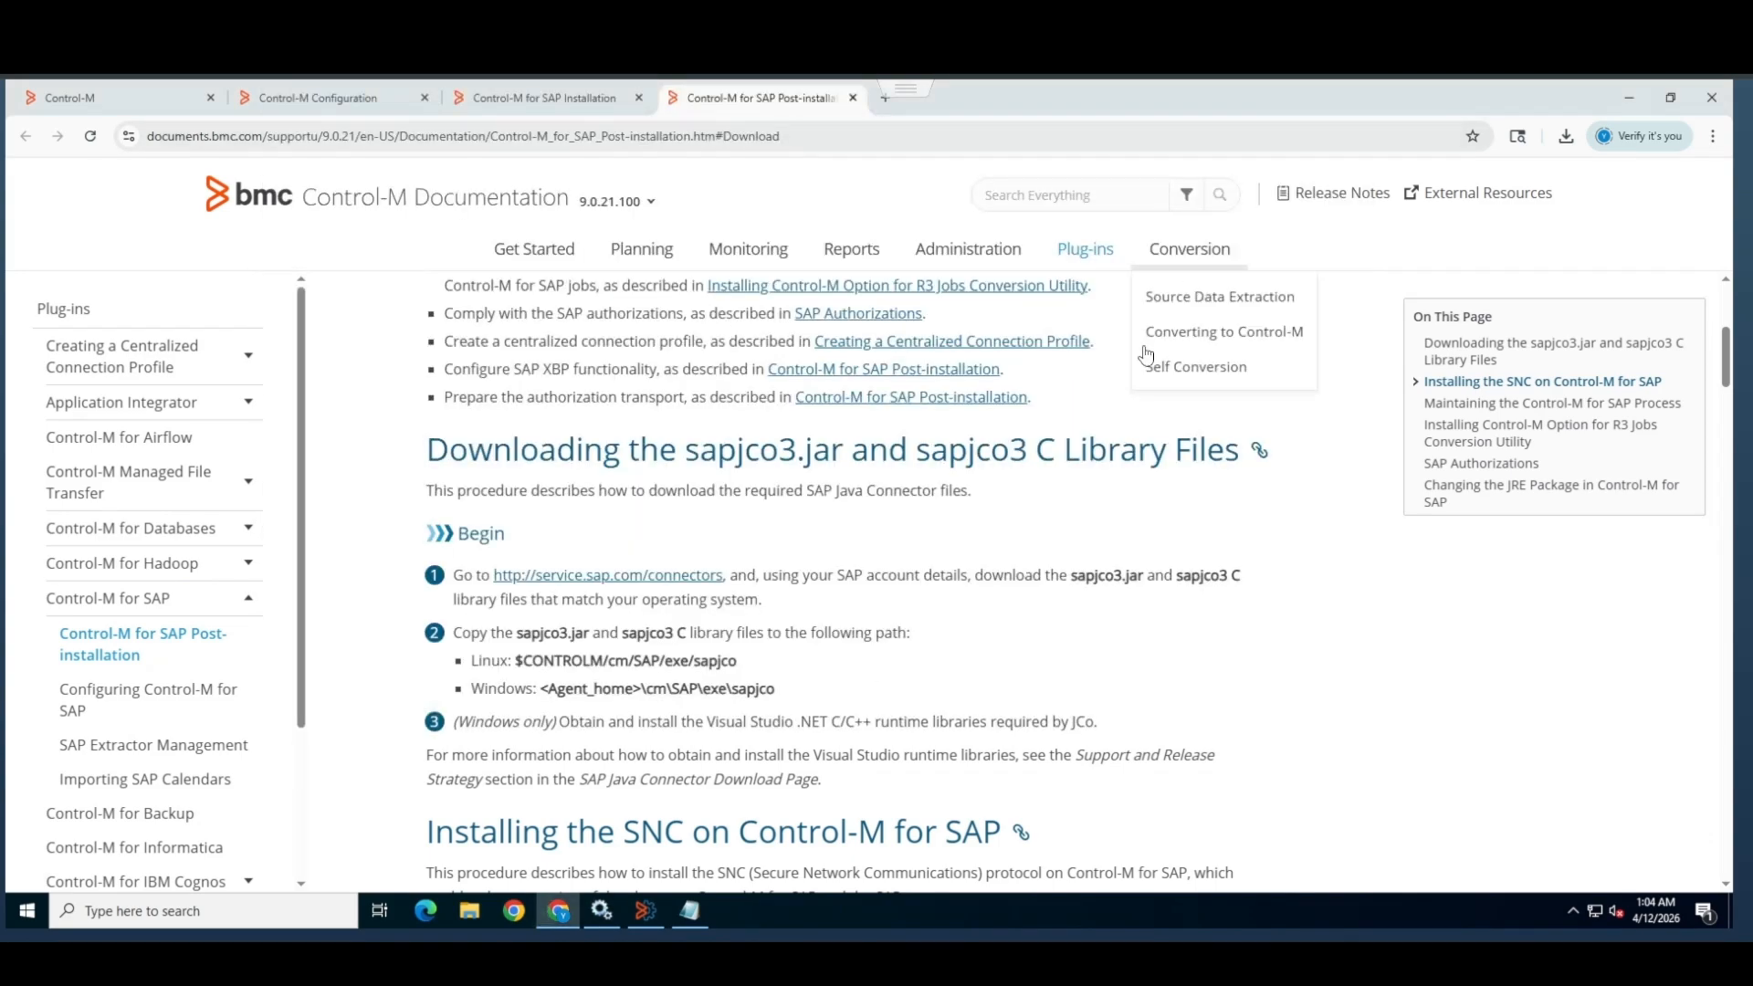